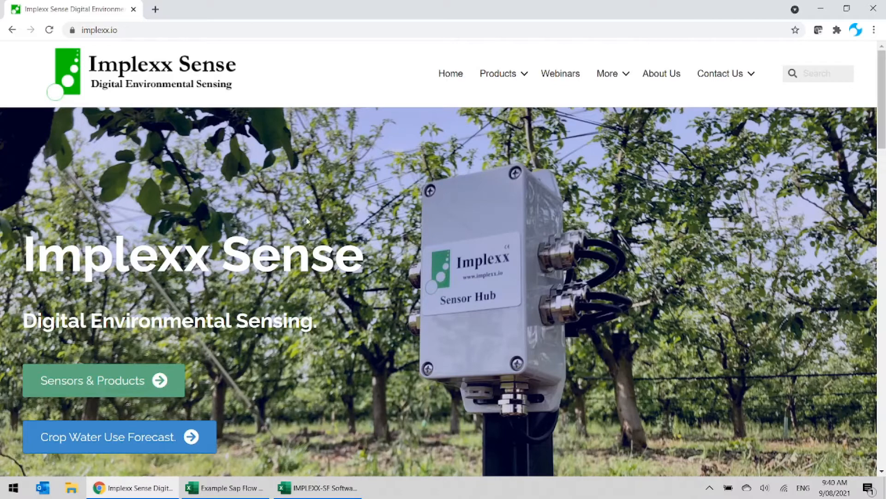
- Look over the Manuals and Guides page and the Statistics and Analysis page on the Implexx website
mouse_move(614, 83)
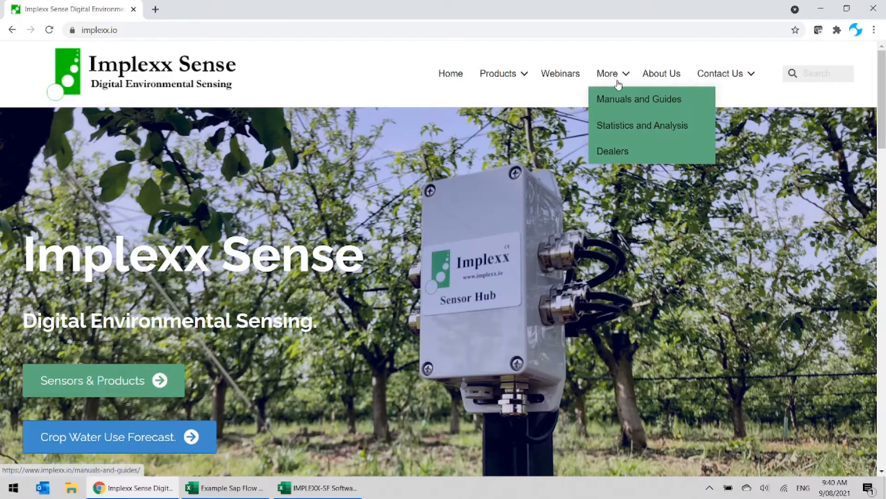
left_click(625, 104)
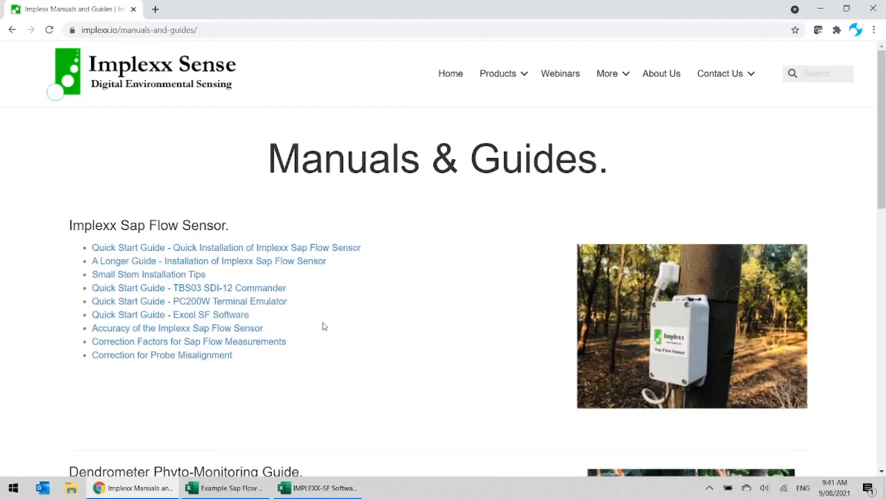
mouse_move(603, 86)
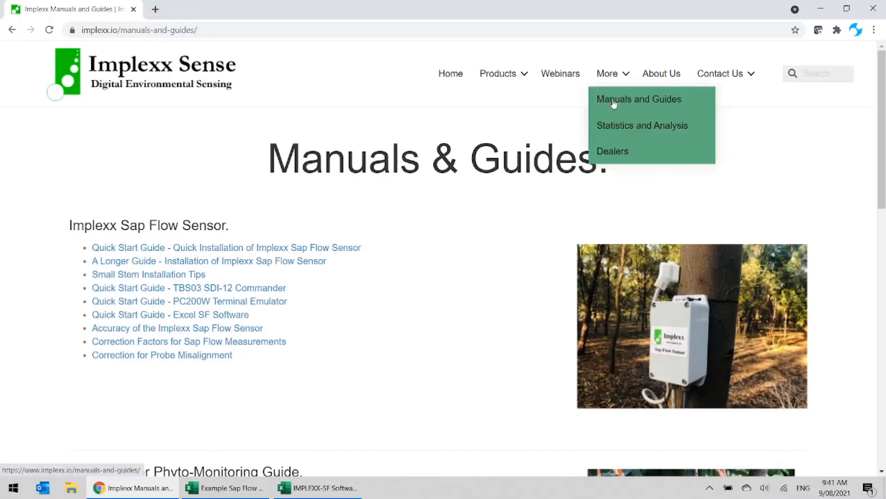
left_click(644, 132)
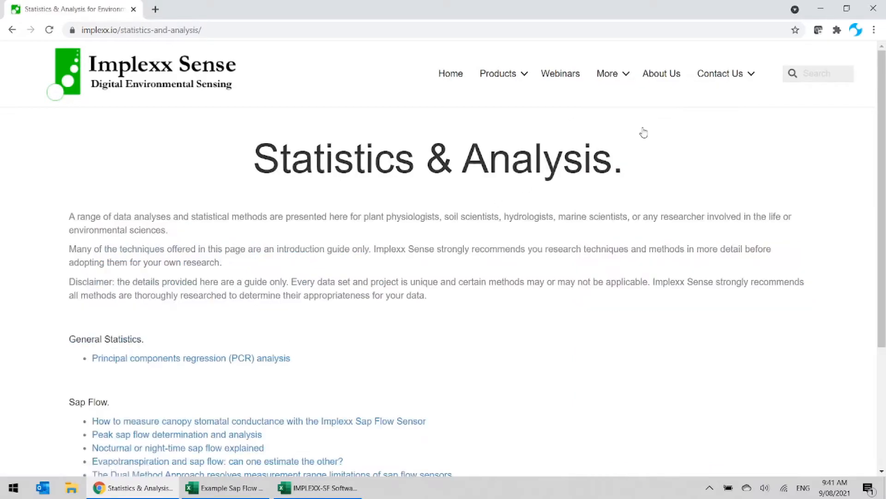
scroll(491, 276, "down", 1)
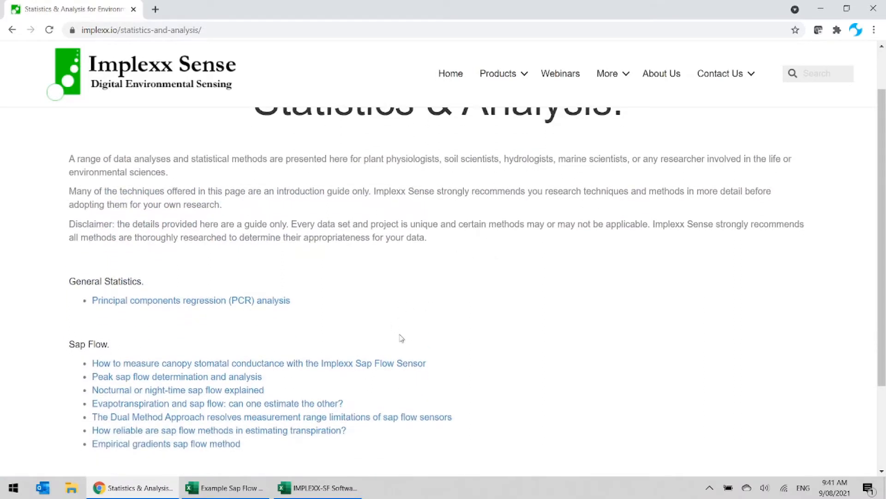
scroll(396, 345, "up", 1)
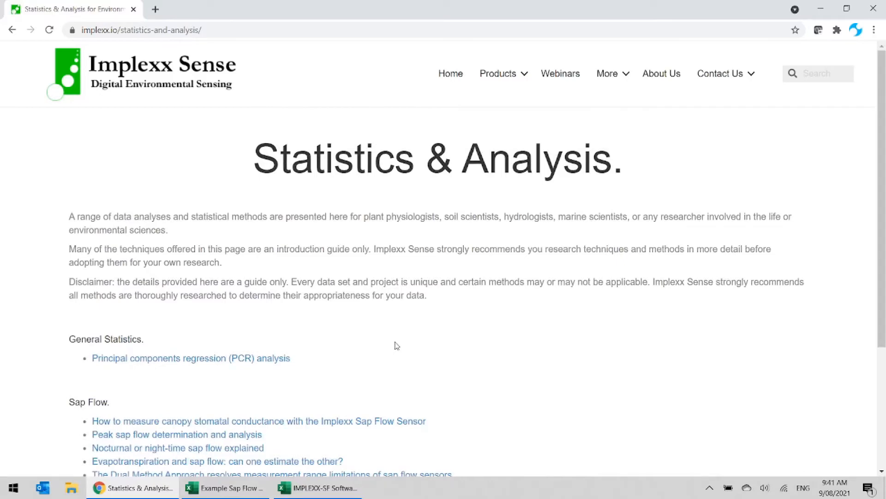
- Switch to the IMPLEXX-SF Software v1 workbook and review the steps, equations and references on the Instructions worksheet
left_click(298, 493)
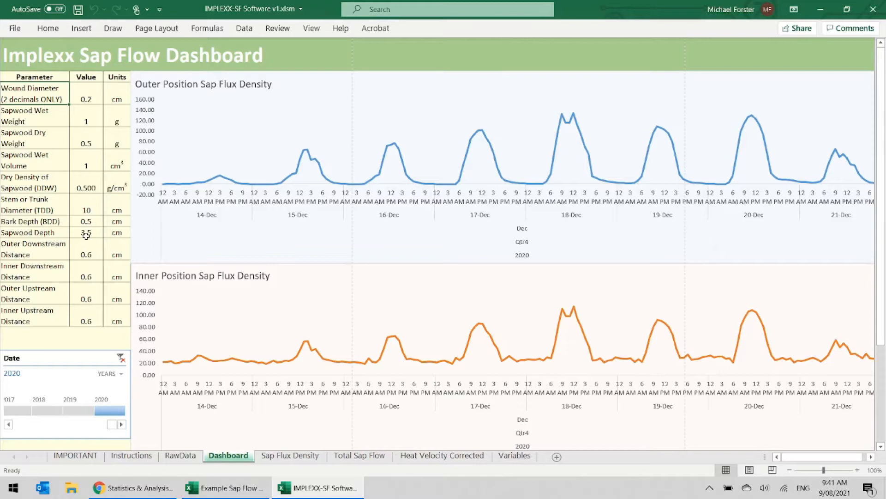
left_click(133, 458)
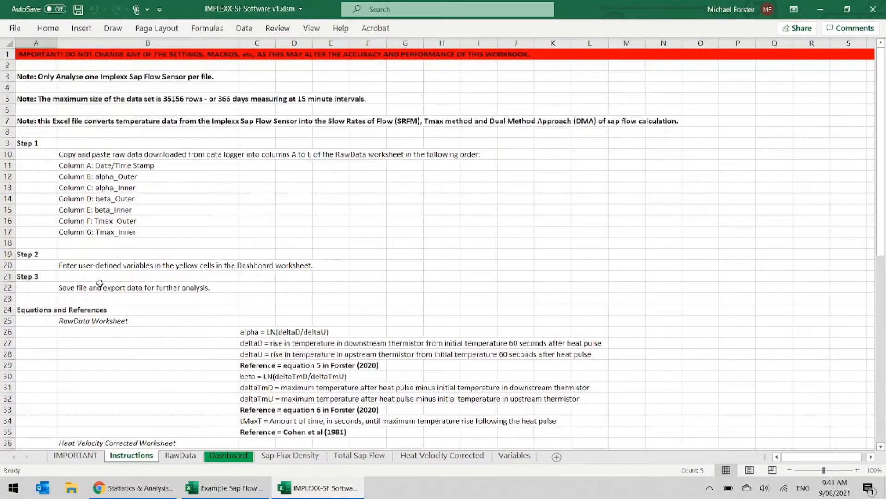
left_click_drag(39, 145, 33, 276)
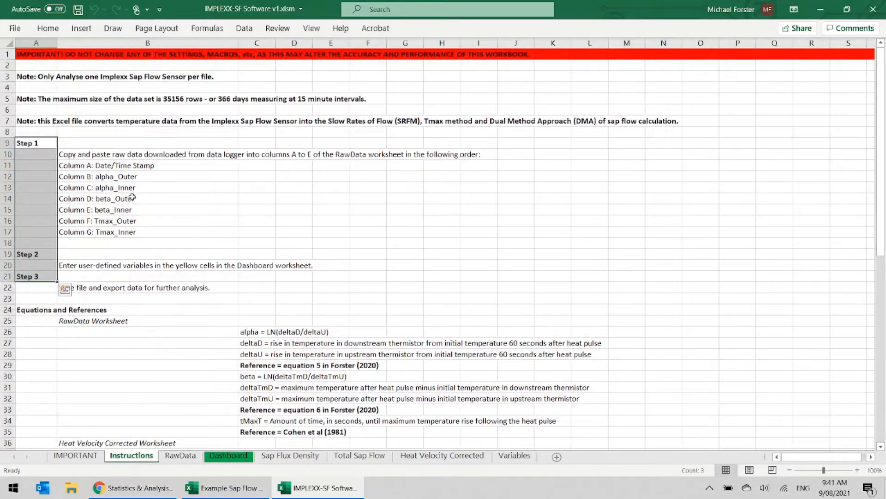
scroll(173, 243, "down", 4)
scroll(173, 242, "down", 5)
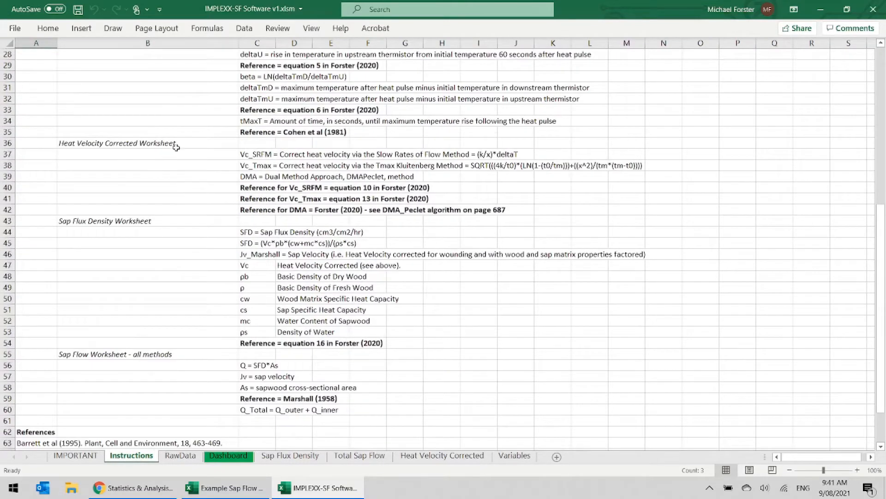
left_click_drag(177, 143, 158, 353)
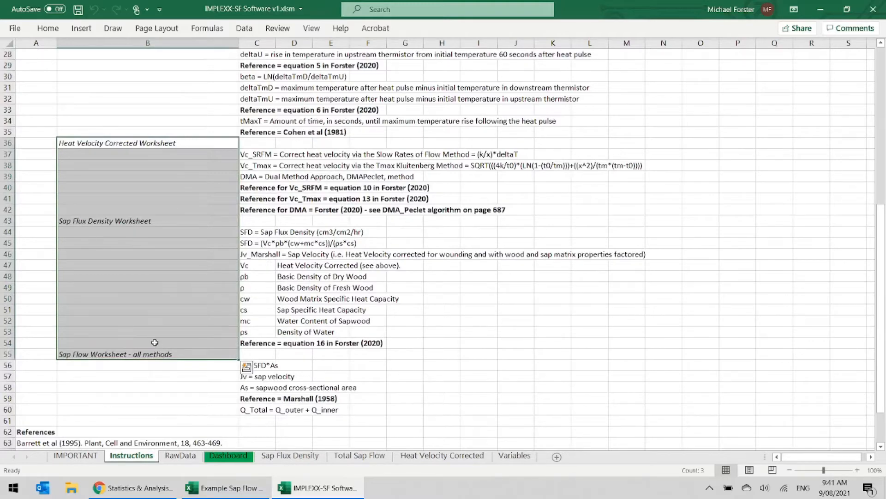
scroll(155, 345, "down", 4)
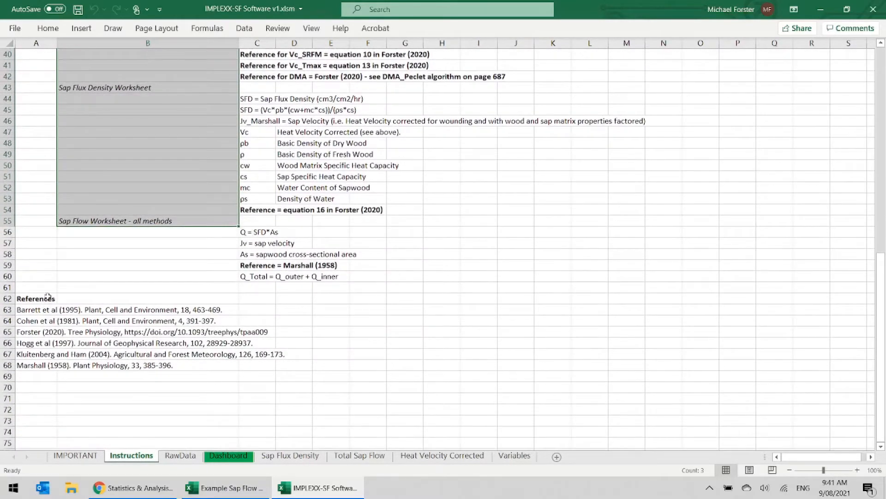
left_click_drag(47, 298, 38, 364)
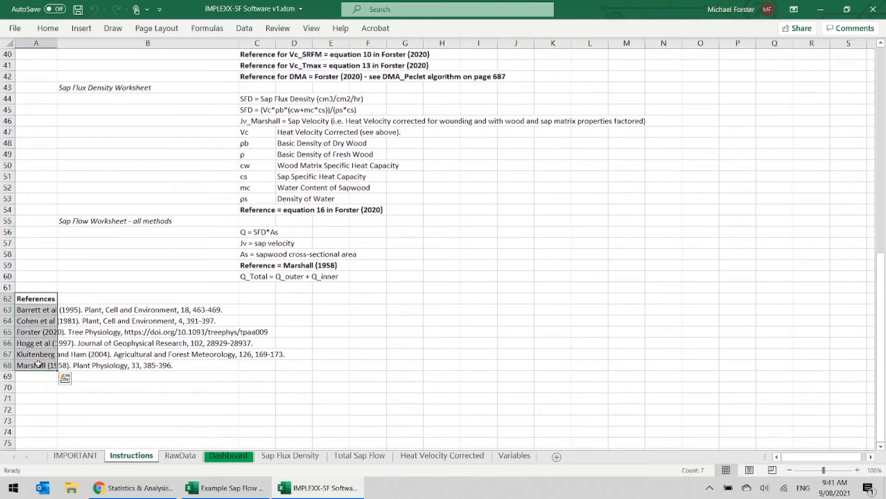
left_click(32, 300)
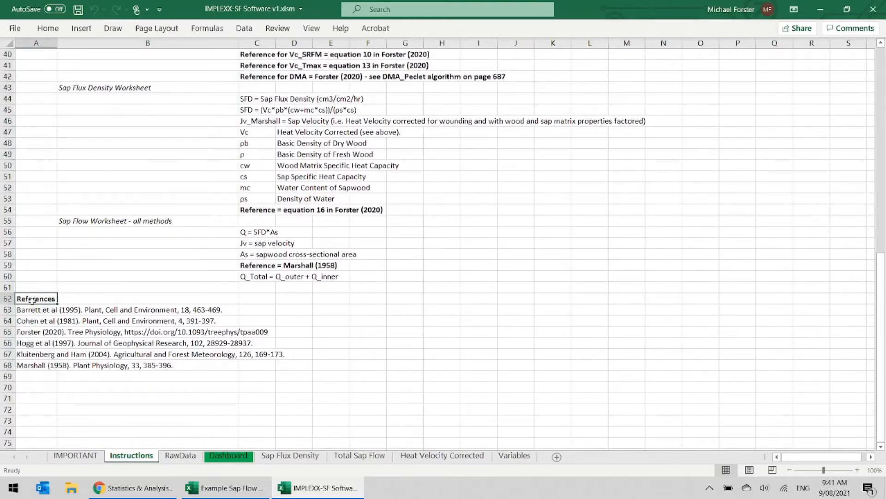
scroll(148, 235, "up", 13)
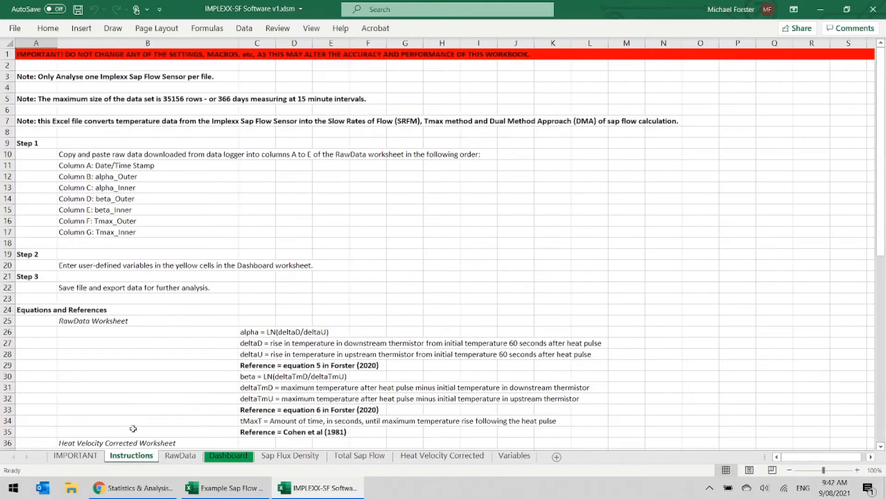
- Copy all data rows from row 3 down in columns A to G of Example Sap Flow Data.xlsx into the RawData worksheet from cell A2
left_click(173, 456)
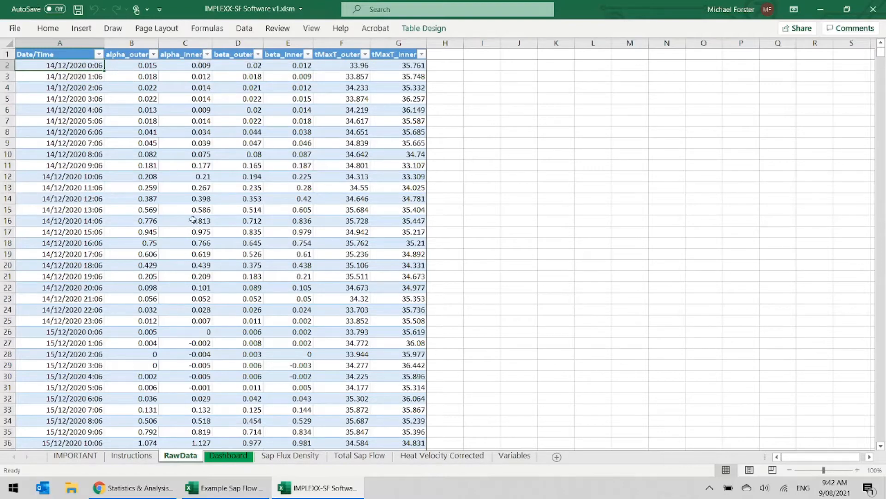
left_click(226, 487)
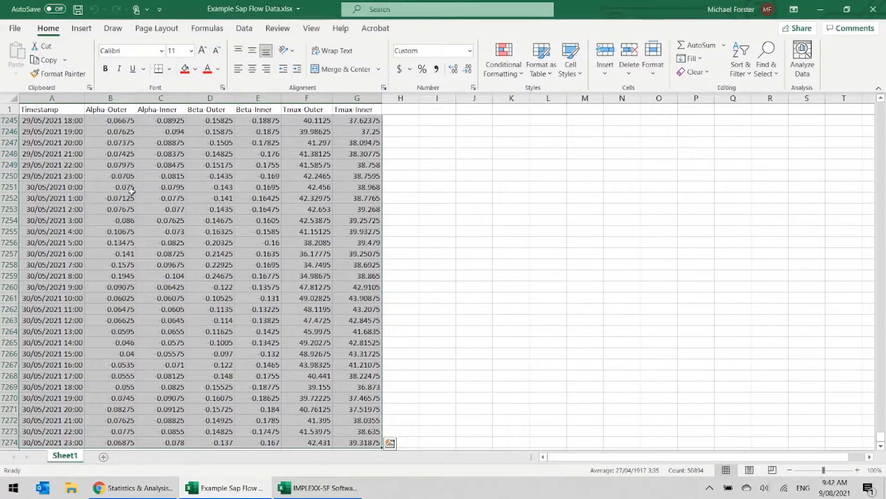
key("ctrl+Home")
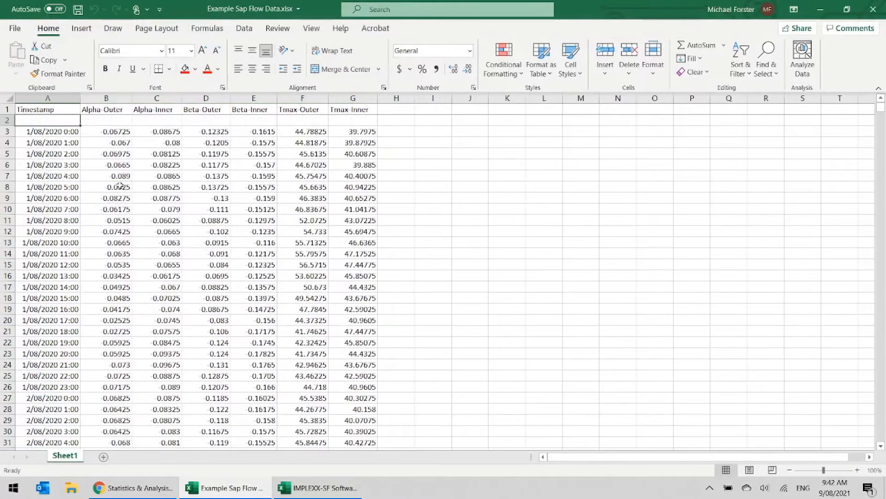
left_click(61, 132)
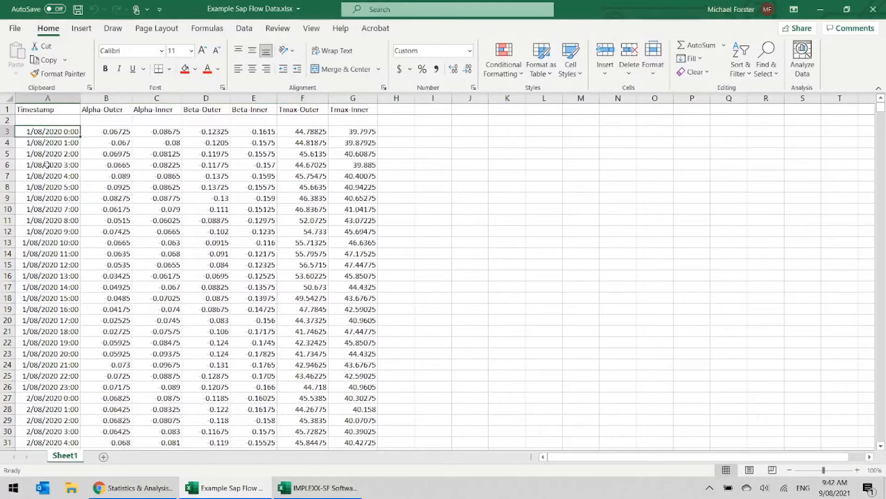
left_click_drag(64, 97, 364, 95)
left_click(58, 130)
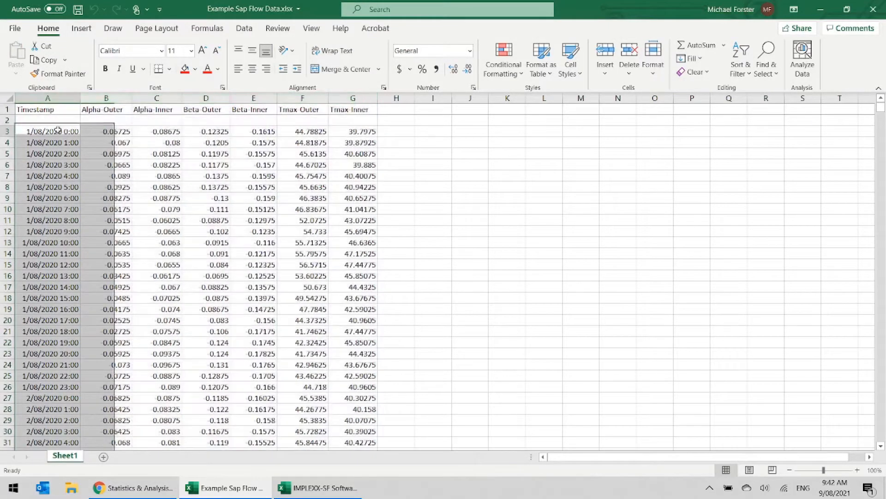
key("ctrl+shift+Right")
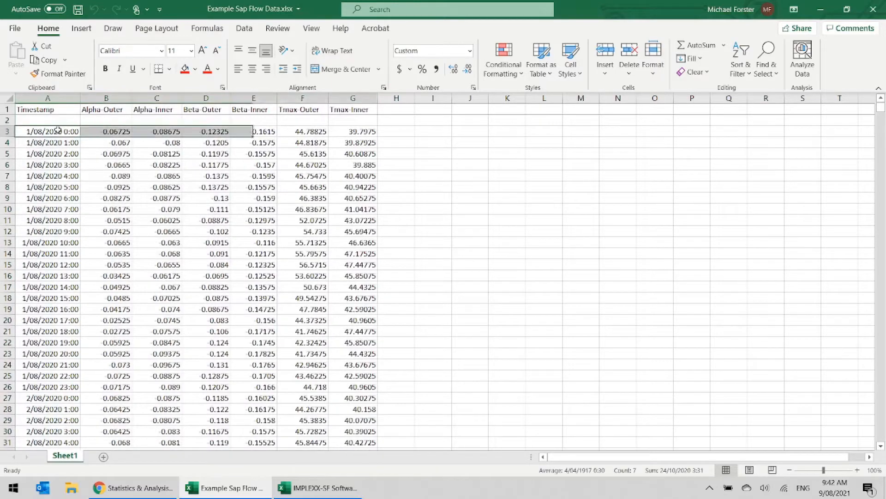
key("ctrl+shift+Down")
key("ctrl+c")
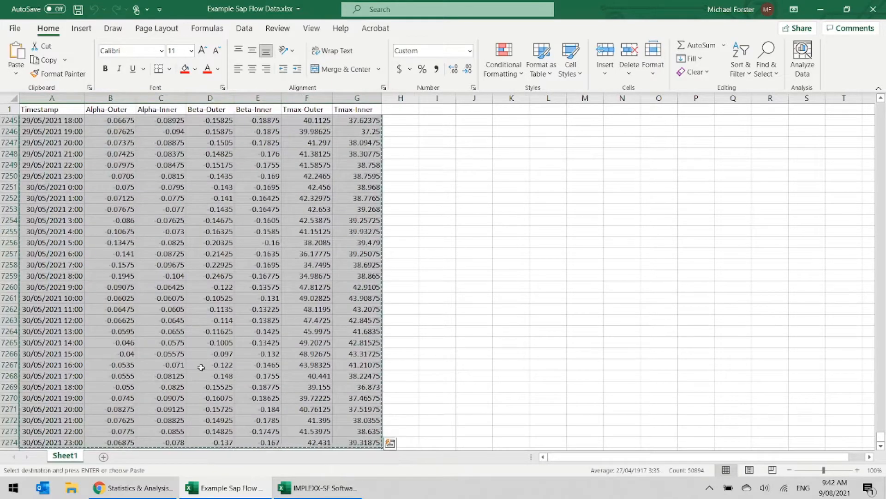
left_click(318, 487)
key("ctrl+v")
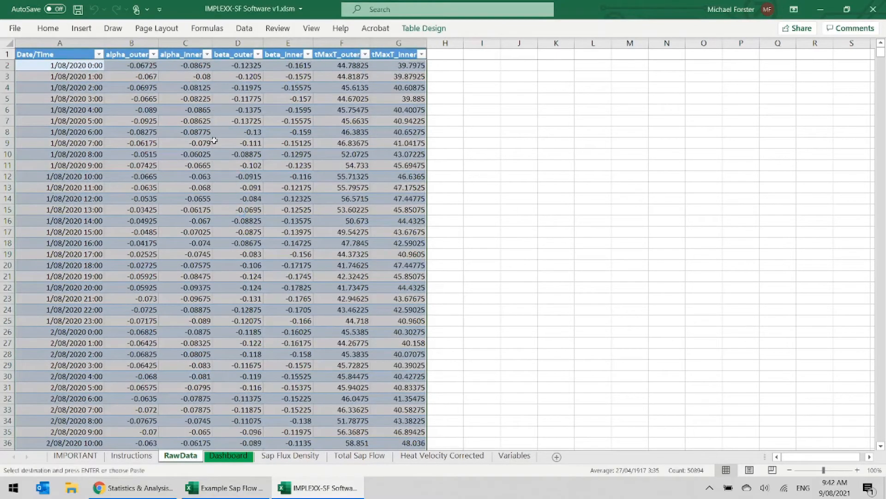
- Extend the date timeline on the Dashboard worksheet to cover 2020 to 2021
left_click(222, 457)
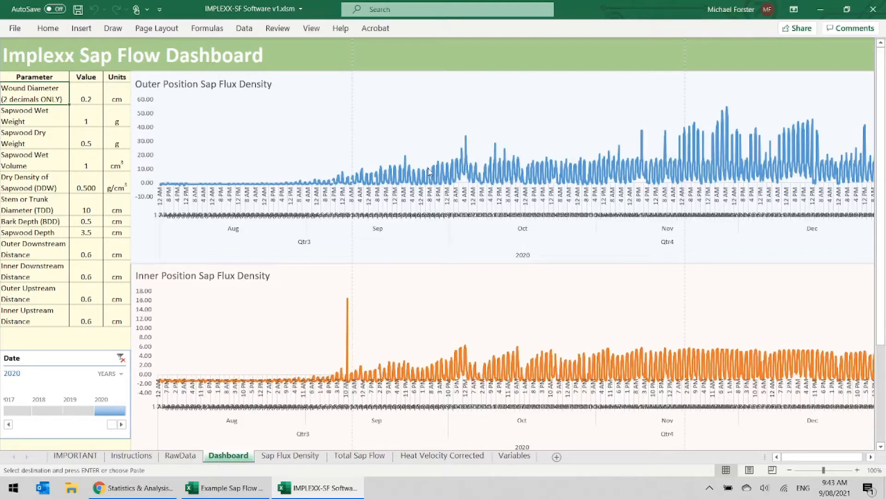
left_click(122, 425)
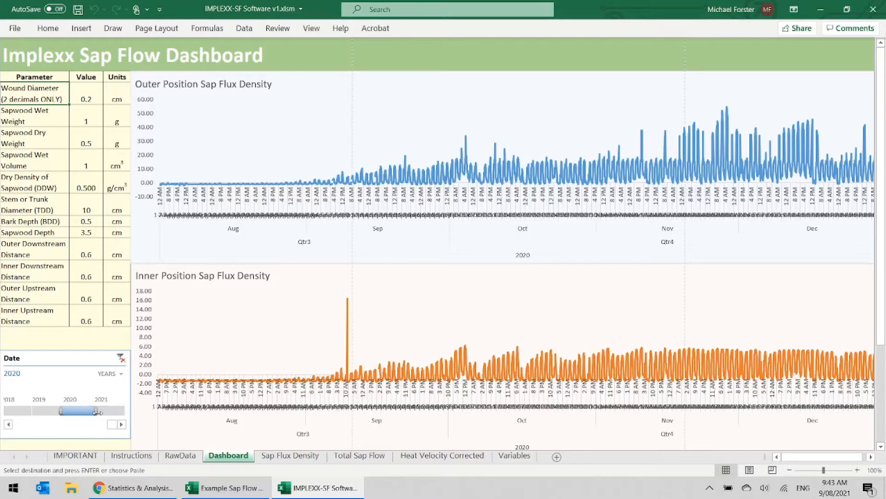
left_click_drag(97, 411, 127, 410)
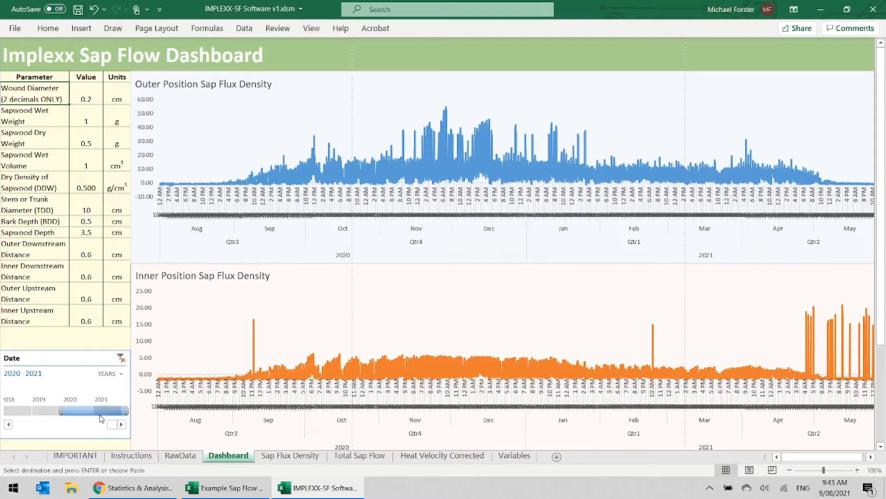
- Change the date timeline to quarters and filter the sap flux density charts to Q3 2020
left_click(120, 375)
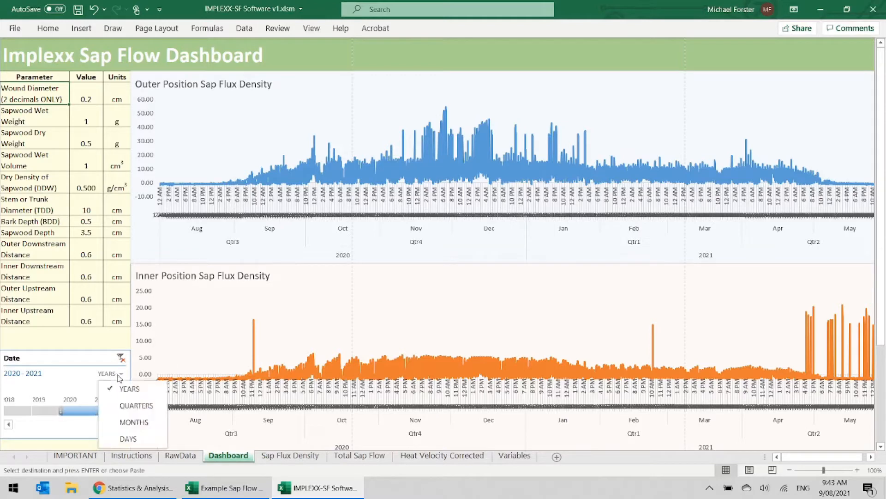
left_click(131, 406)
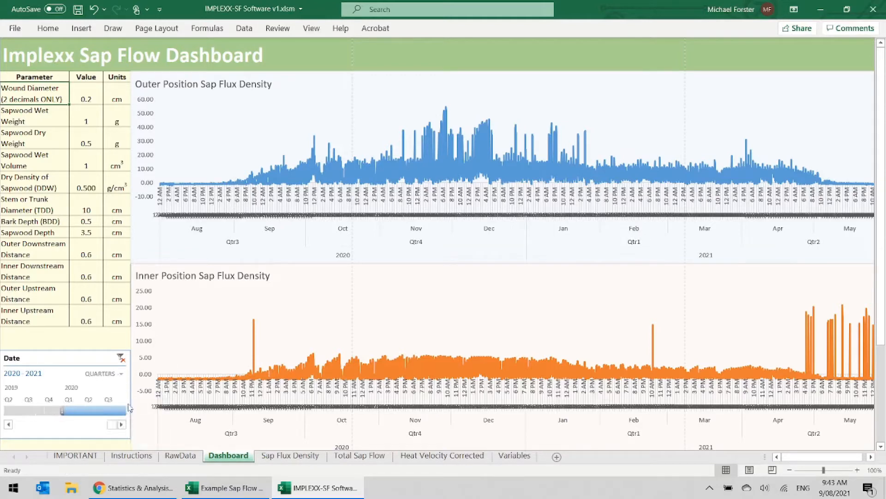
left_click(112, 412)
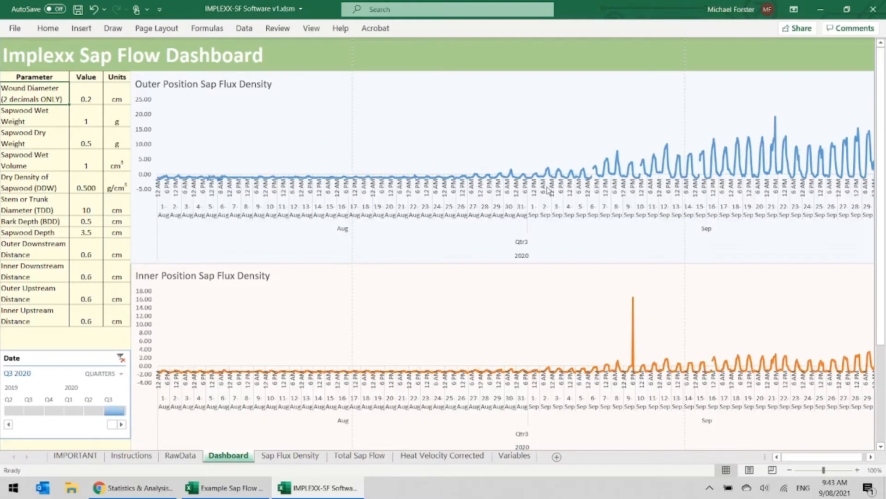
- Filter the dashboard charts to Q1 2021 on the date timeline
left_click(121, 423)
left_click(123, 424)
left_click(123, 424)
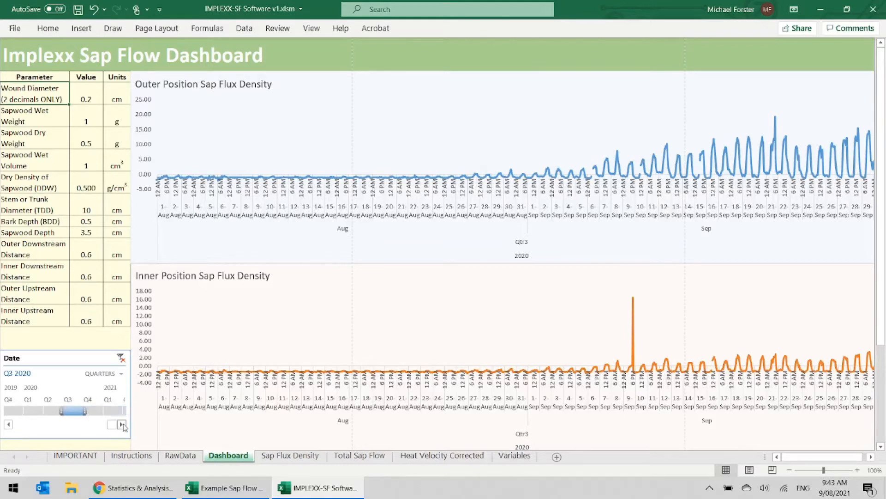
left_click(123, 424)
left_click(91, 410)
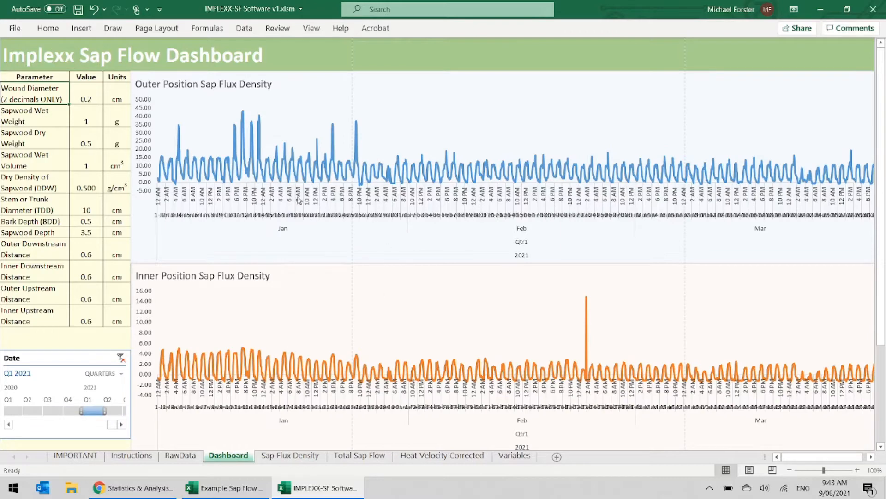
- Change the date timeline to months and filter the dashboard charts to February 2021
left_click(119, 374)
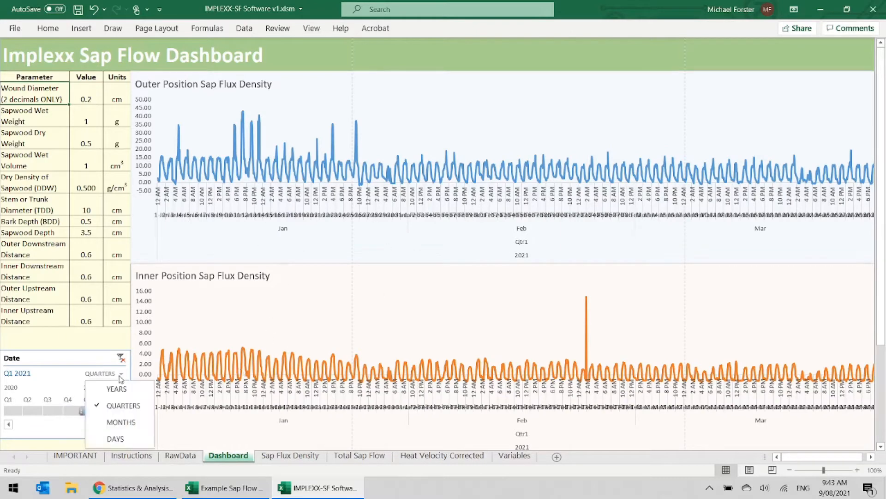
left_click(120, 421)
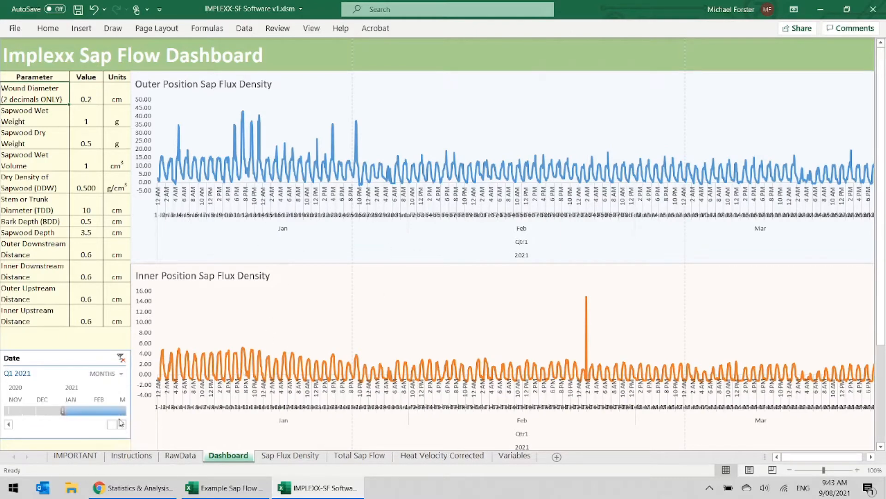
left_click(97, 412)
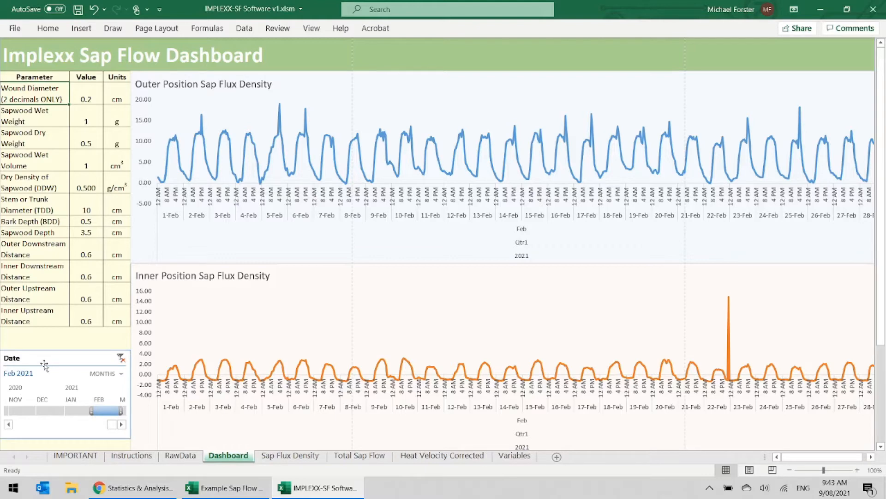
- Change the date timeline to years and filter the sap flux density charts to 2020
left_click(106, 373)
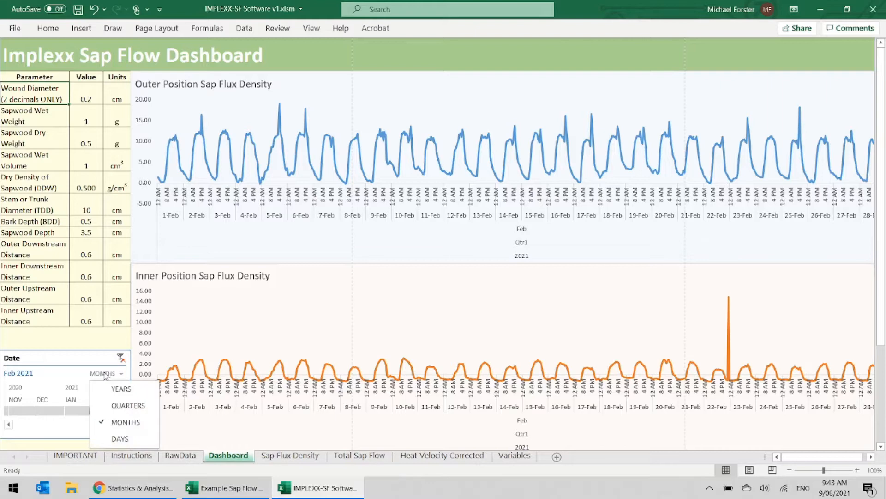
left_click(117, 389)
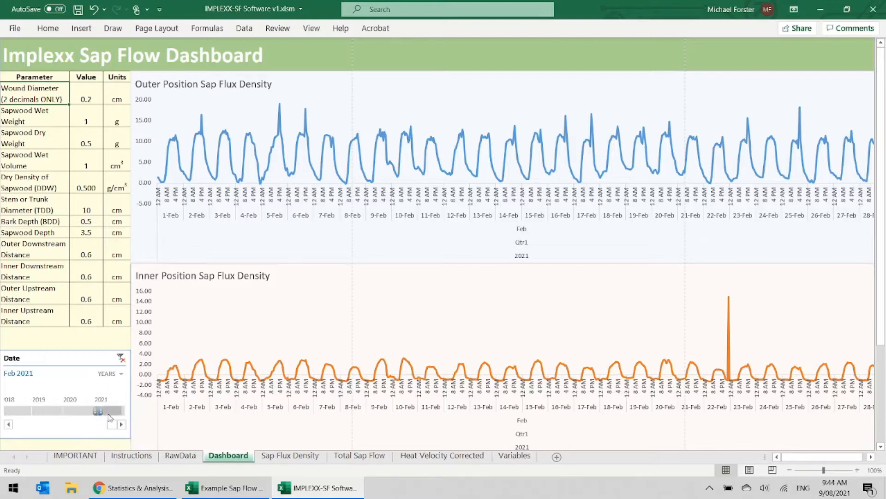
left_click(80, 412)
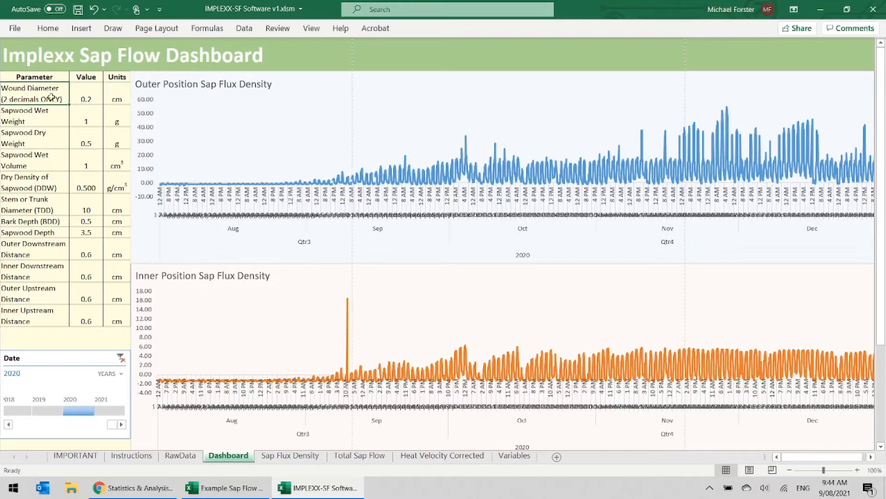
- Review the dashboard's parameter table, view the Manuals and Guides page of the Implexx website in Chrome, and return to the IMPLEXX-SF Software workbook
left_click_drag(49, 95, 109, 313)
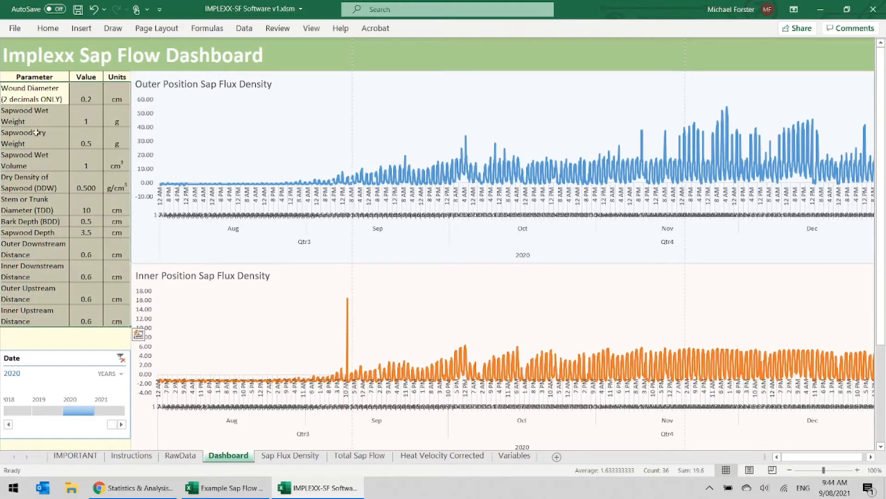
left_click(33, 98)
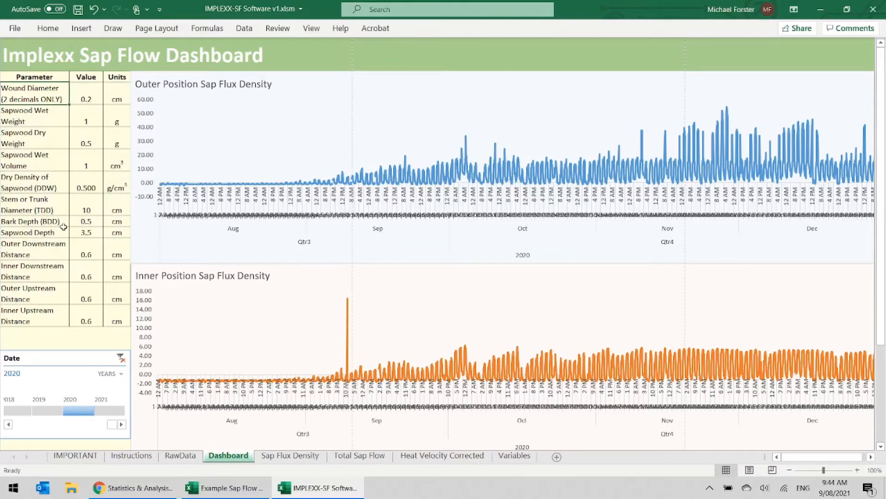
left_click(147, 489)
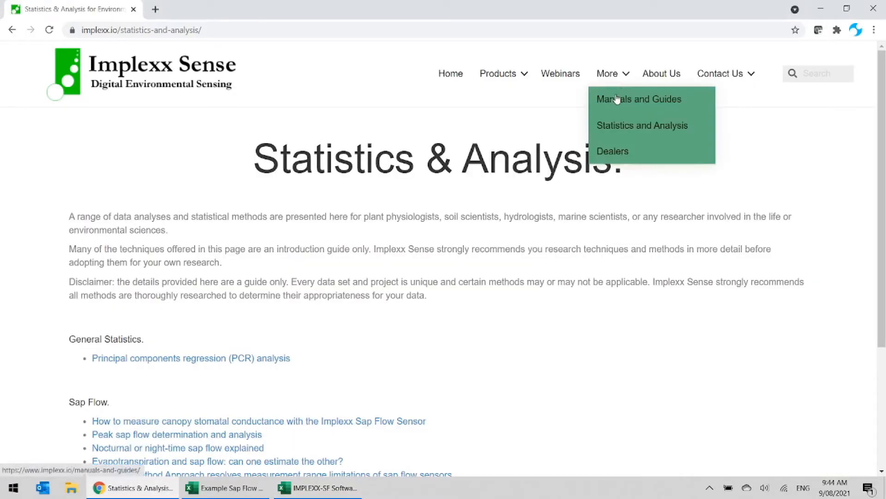
left_click(617, 97)
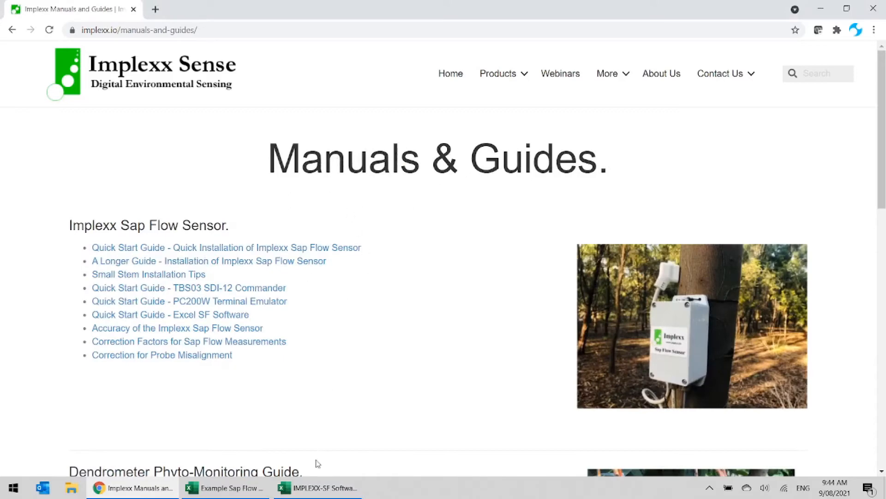
left_click(317, 487)
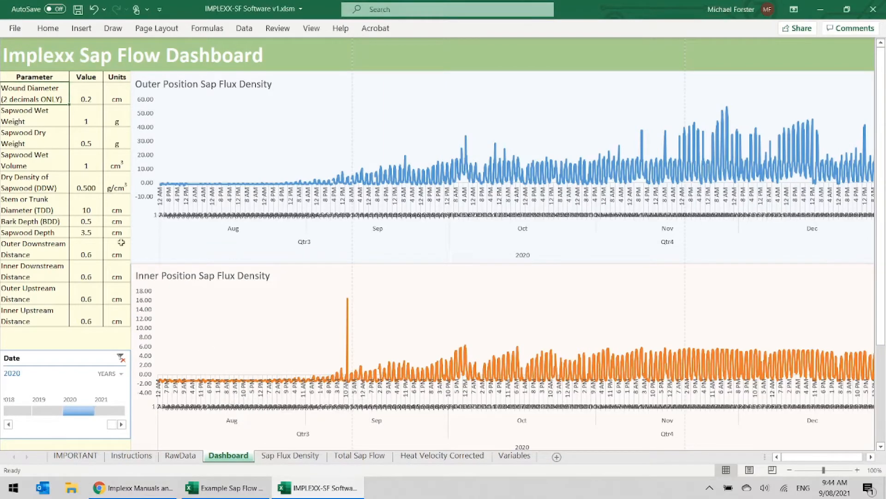
- Examine the units and values of the wound diameter and sapwood parameters in the dashboard table
left_click_drag(125, 94, 119, 306)
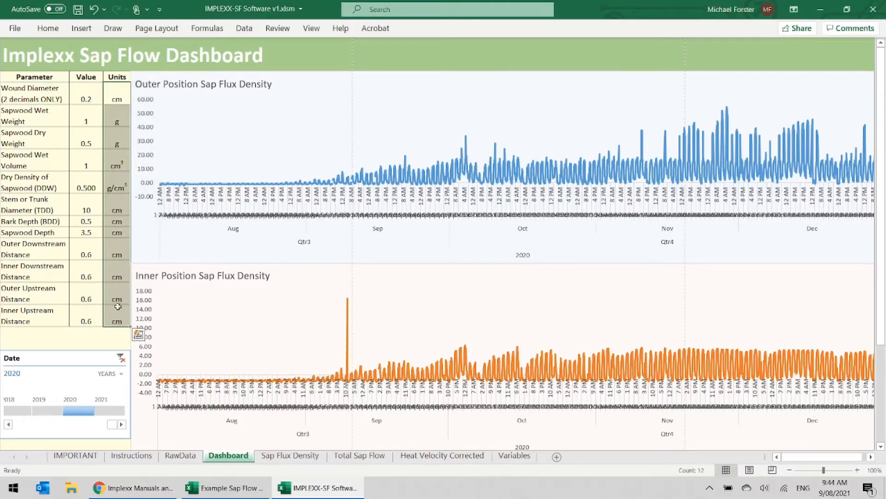
left_click(86, 98)
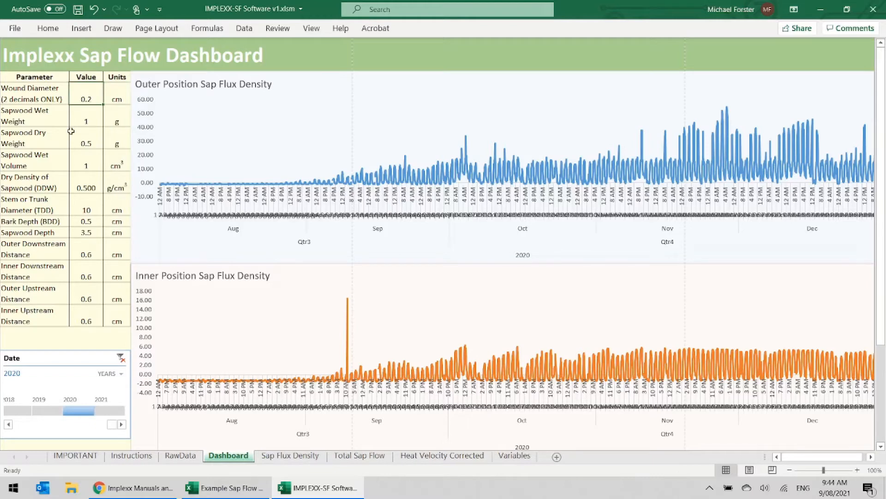
left_click(117, 93)
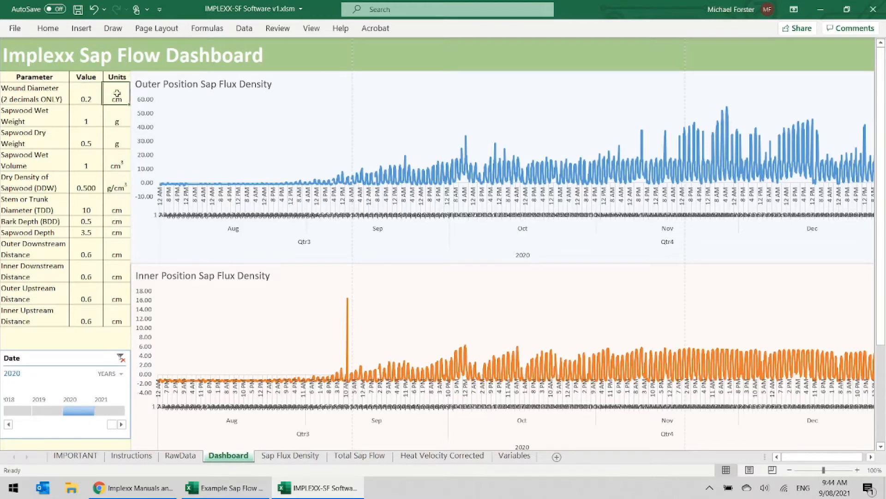
left_click(117, 119)
left_click(114, 158)
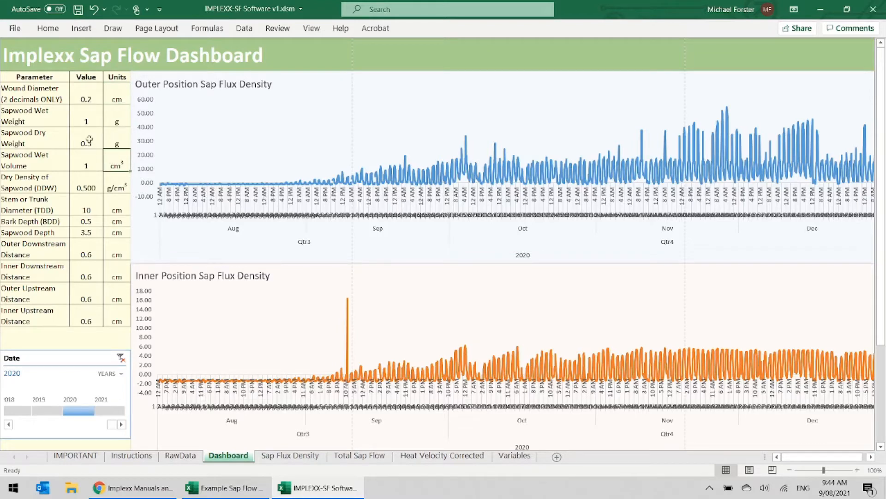
left_click(82, 119)
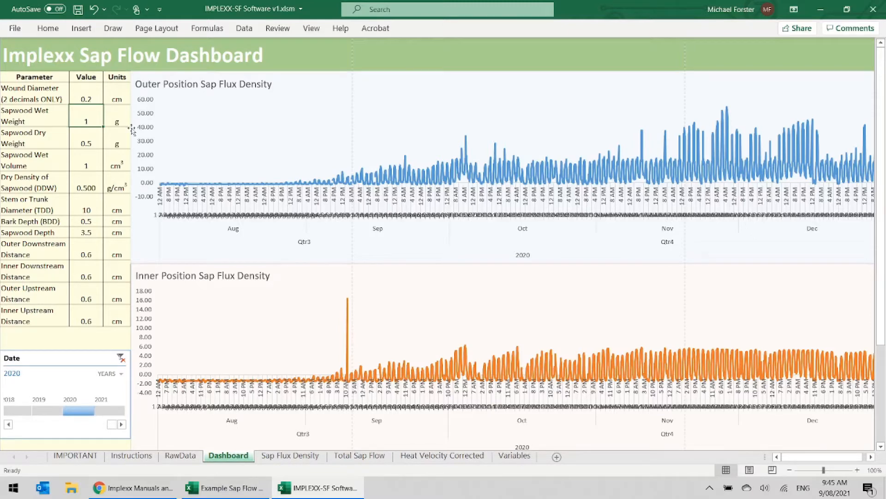
left_click_drag(125, 94, 119, 165)
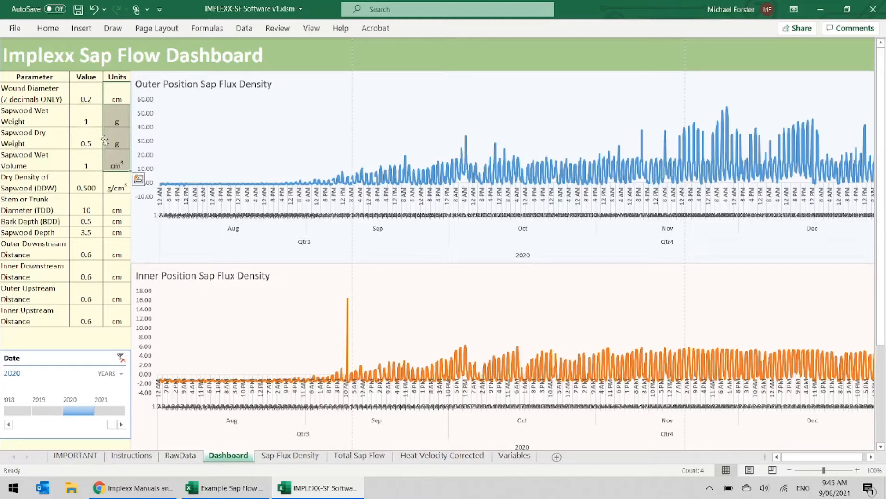
left_click(84, 97)
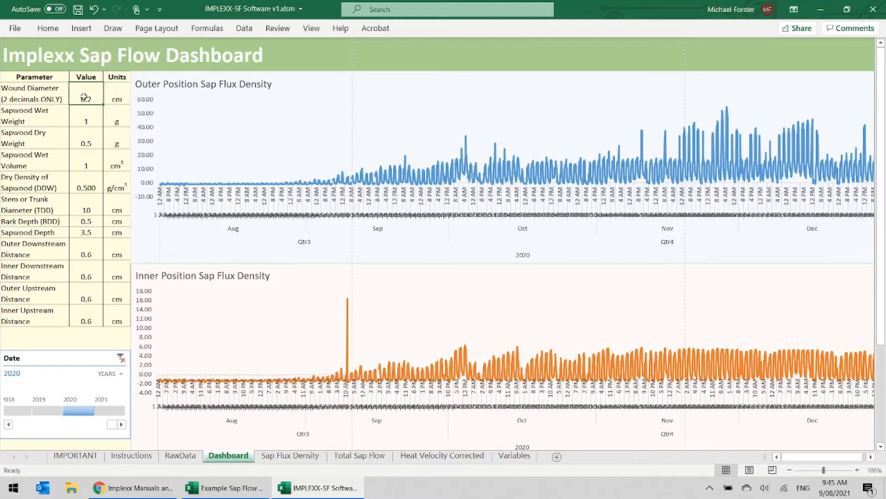
- Set the Sapwood Wet Weight to 1.1 g, Sapwood Dry Weight to 0.61 g and Sapwood Wet Volume to 0.864 cm³
left_click(81, 123)
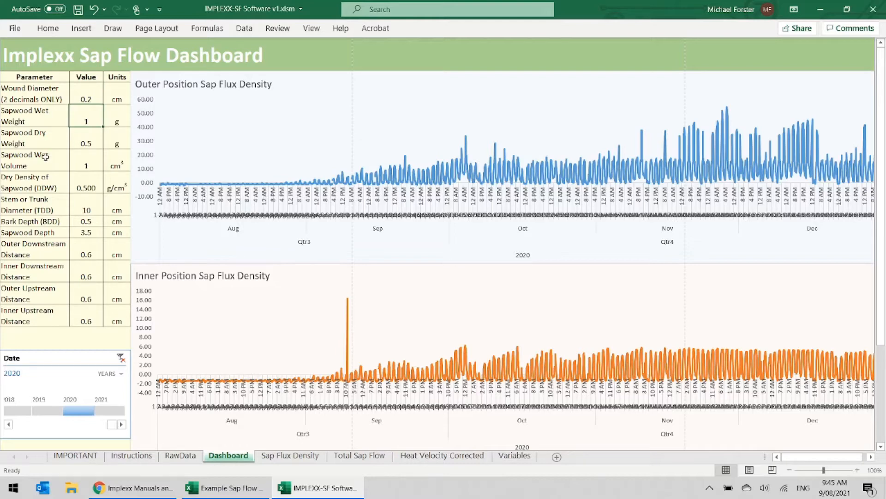
type("1.1")
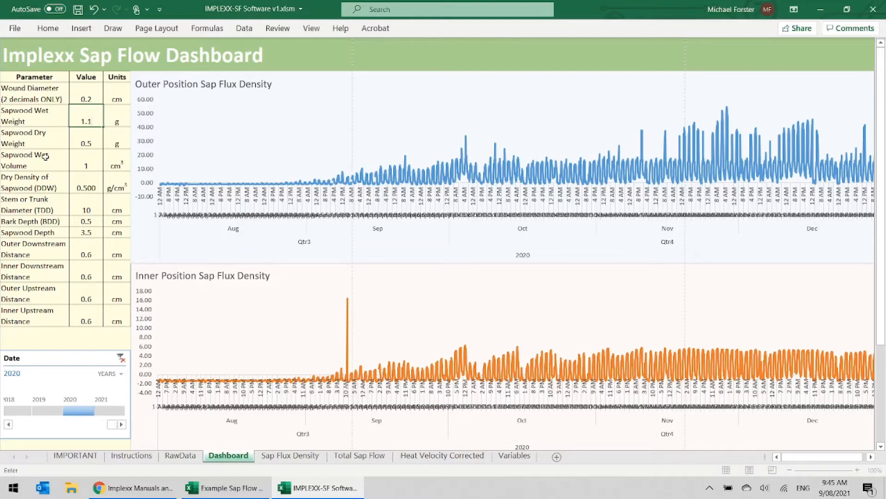
key("Return")
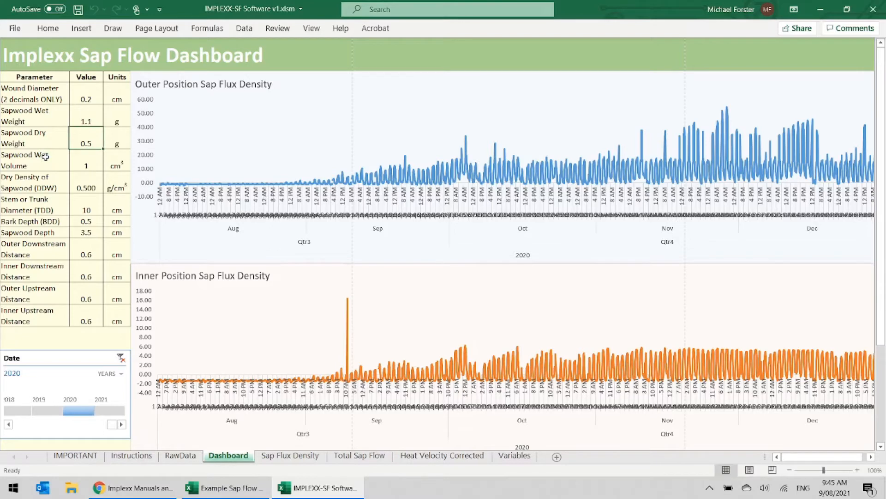
type("0.61")
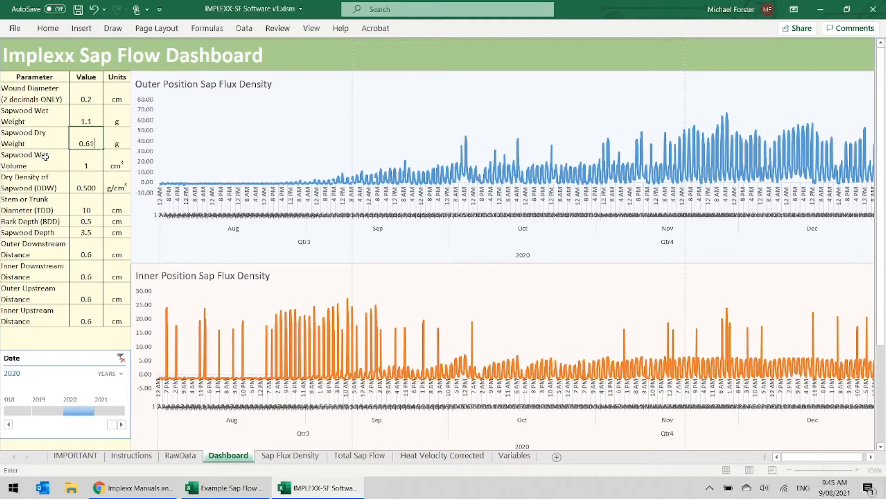
key("Return")
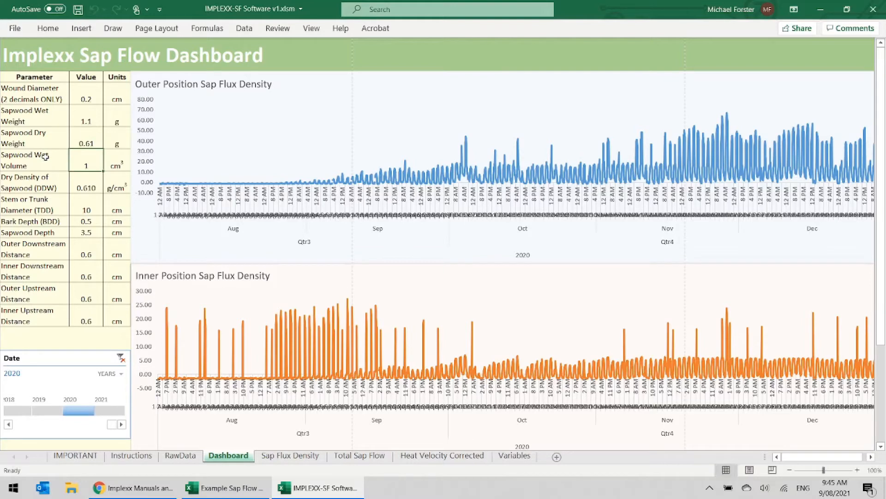
type("0.864")
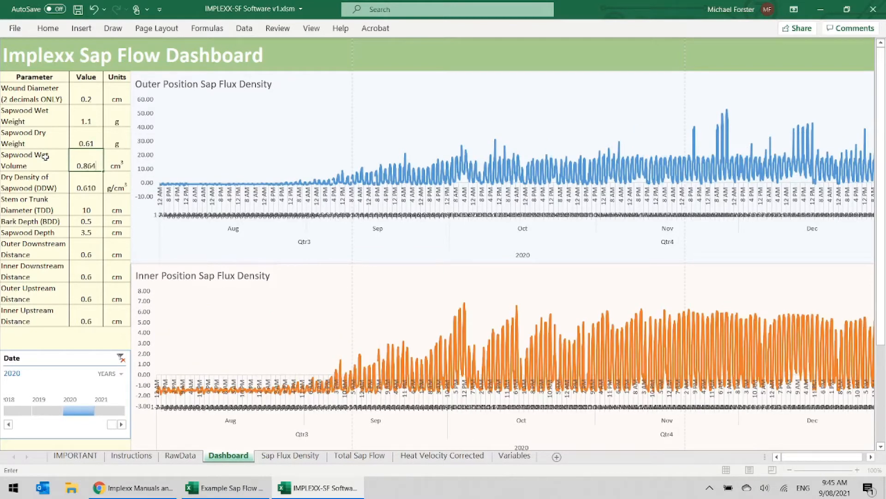
key("Return")
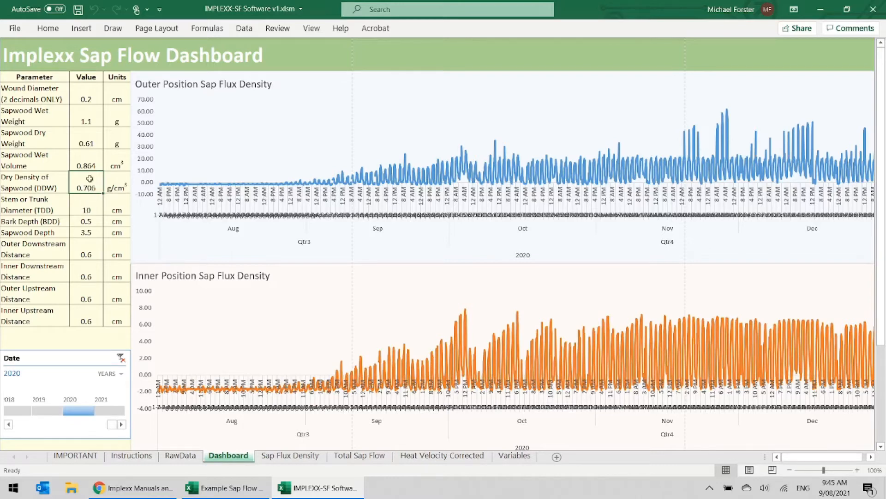
- Set the Stem or Trunk Diameter (TDD) to 17.7 cm in the dashboard's parameter table
left_click(89, 211)
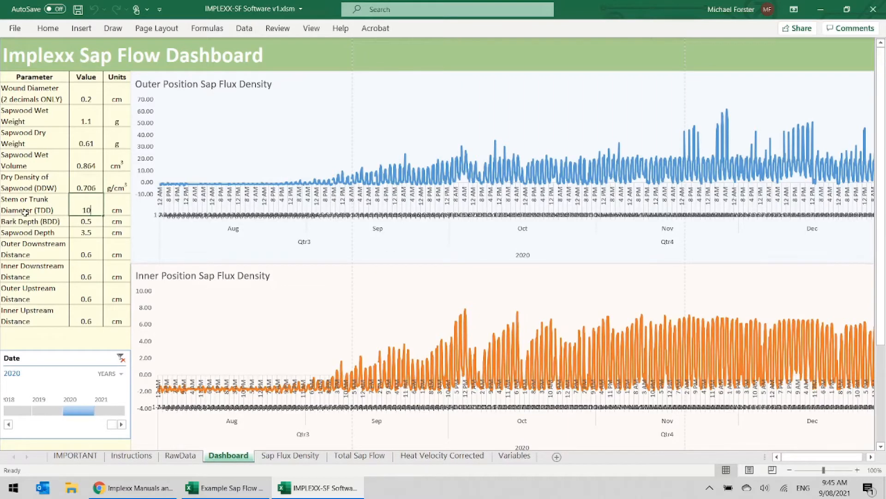
type("17.7")
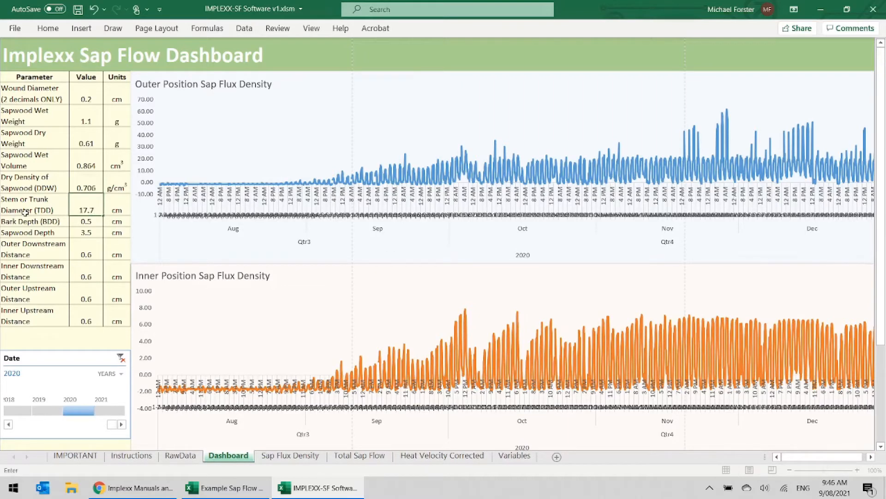
key("Return")
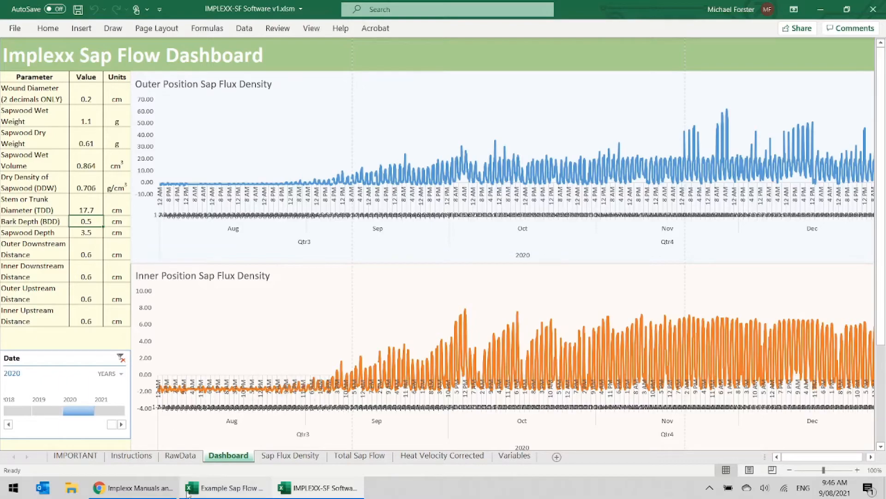
- Check Chrome's Manuals & Guides page for the probe misalignment guide, and try an Outer Downstream Distance of 0.7 cm in the workbook
left_click(168, 492)
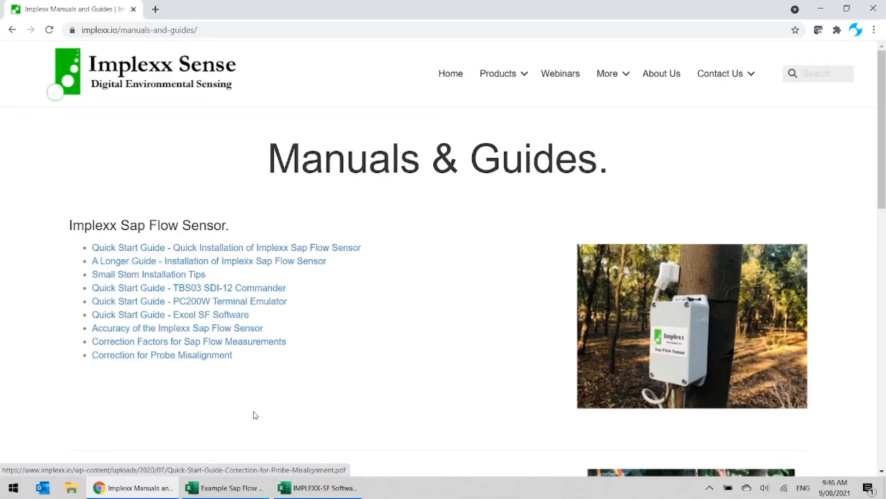
left_click(319, 487)
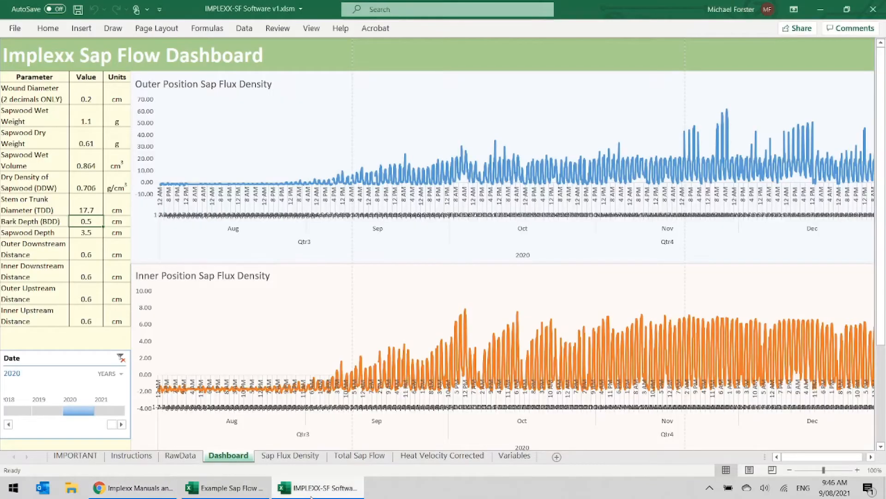
left_click(87, 252)
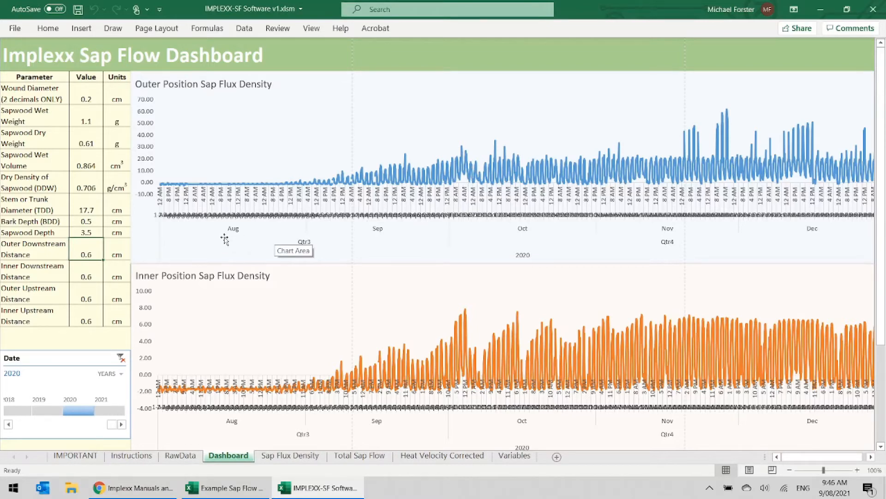
type("0.7")
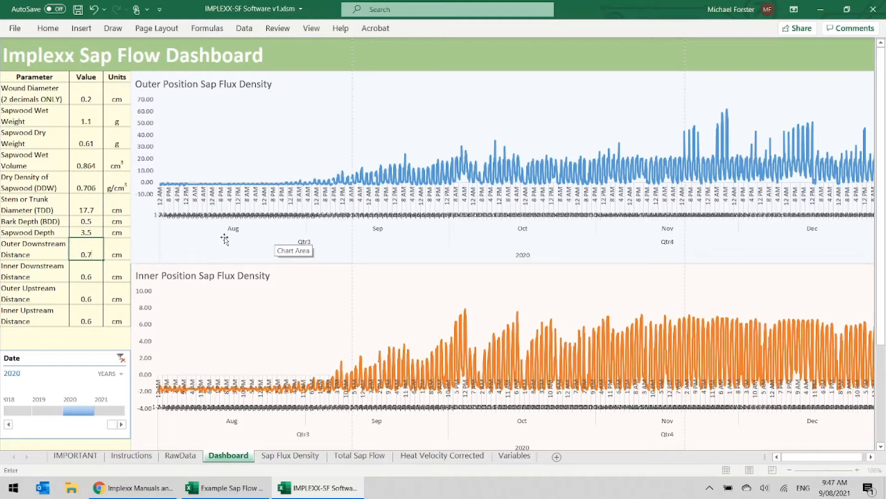
key("Return")
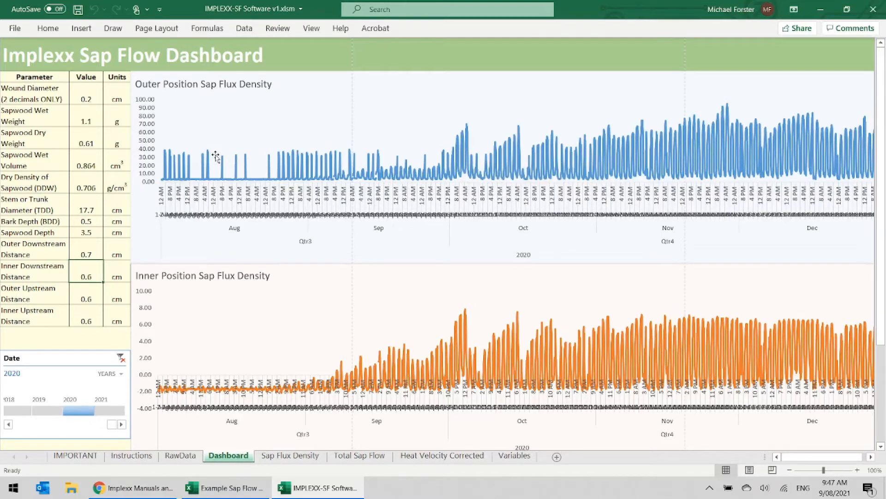
mouse_move(223, 168)
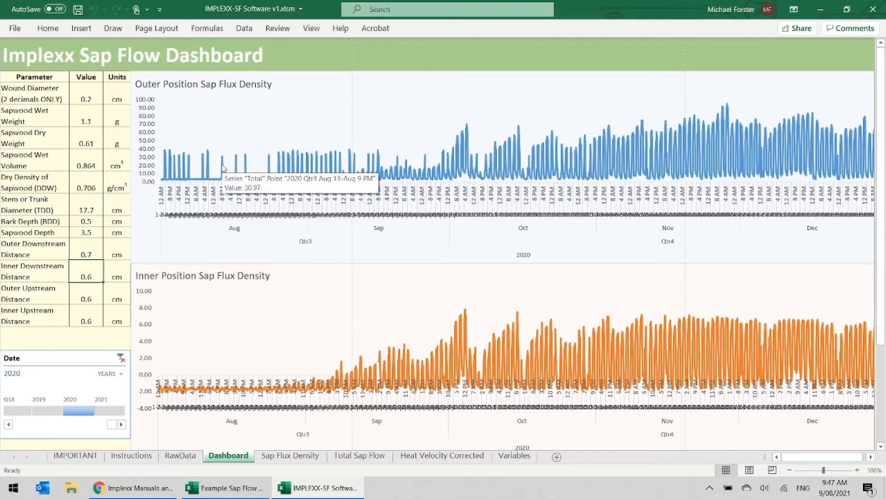
- Set the Outer Downstream Distance to 0.65 cm and filter the dashboard charts to 2021
left_click(85, 252)
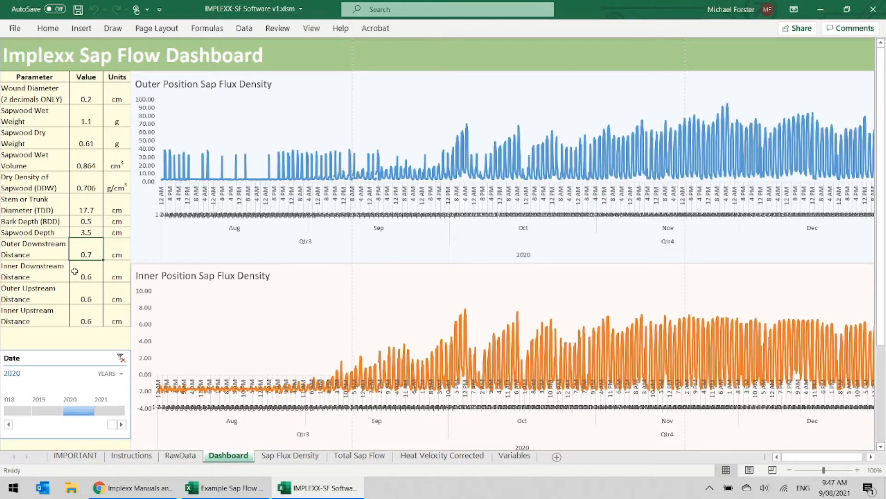
type("0.65")
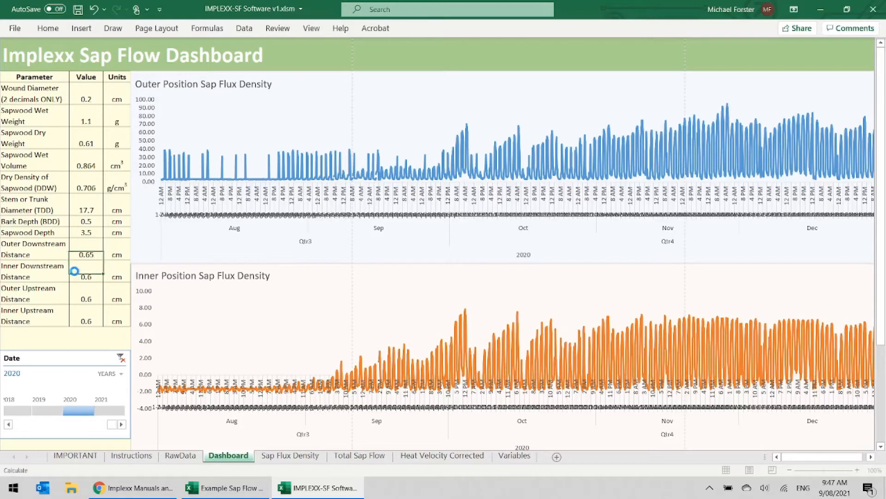
left_click(74, 271)
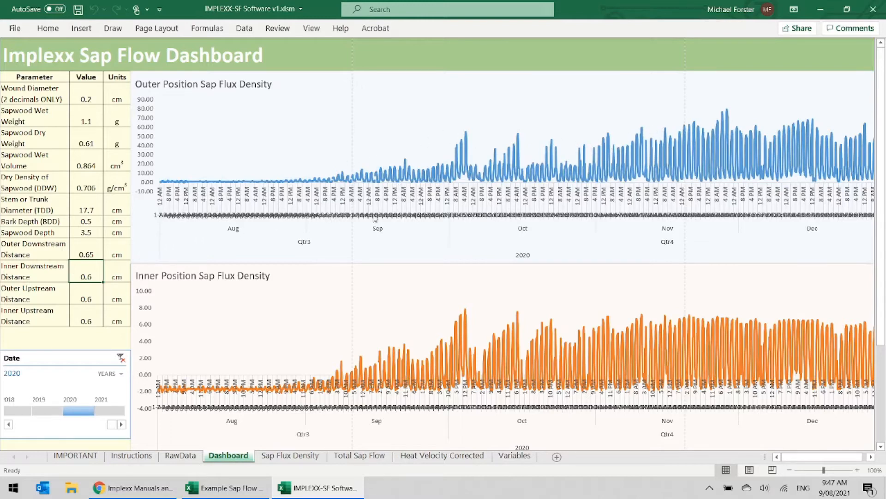
left_click(104, 411)
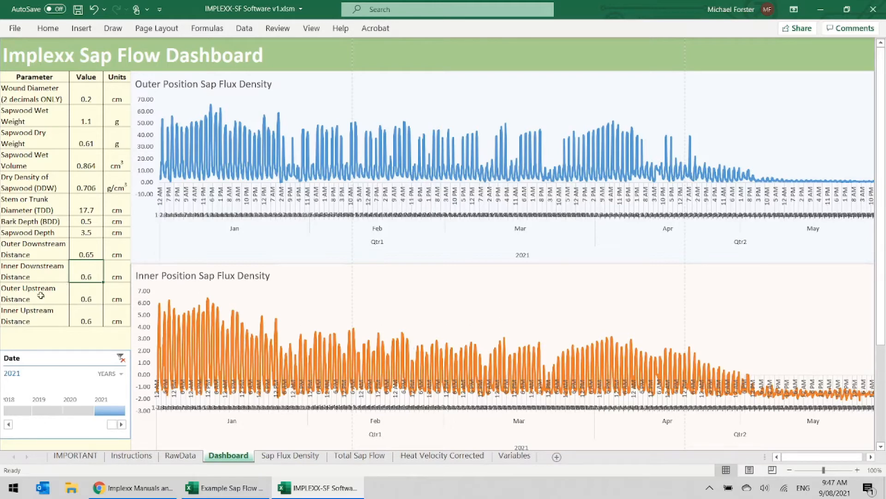
- Try Inner Downstream Distance values of 0.7 cm and 0.65 cm in the dashboard's parameter table
type("0.7")
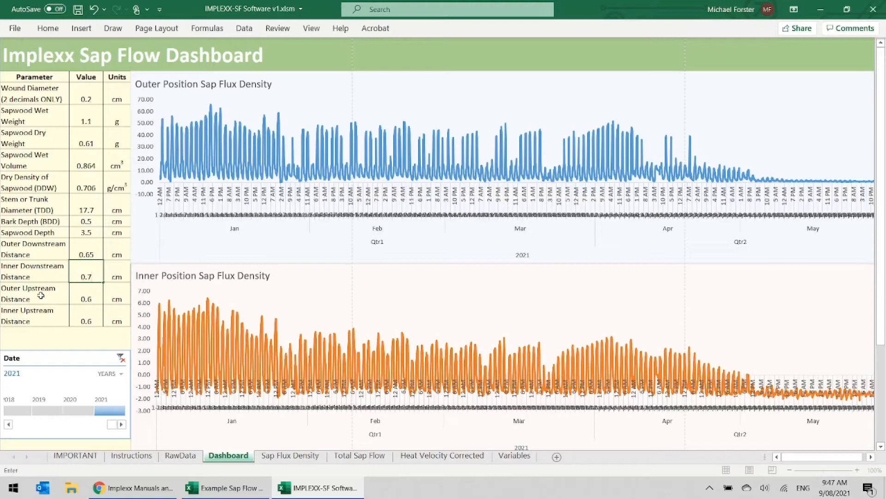
key("Return")
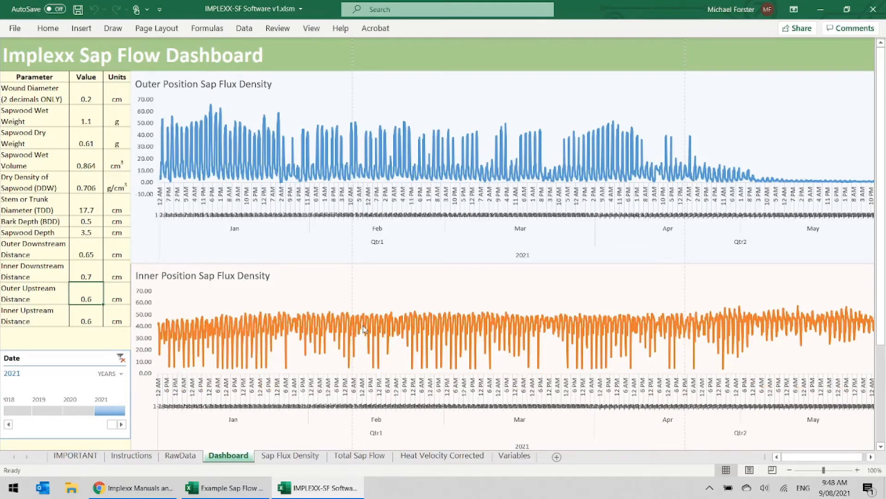
left_click(91, 275)
type("0.65")
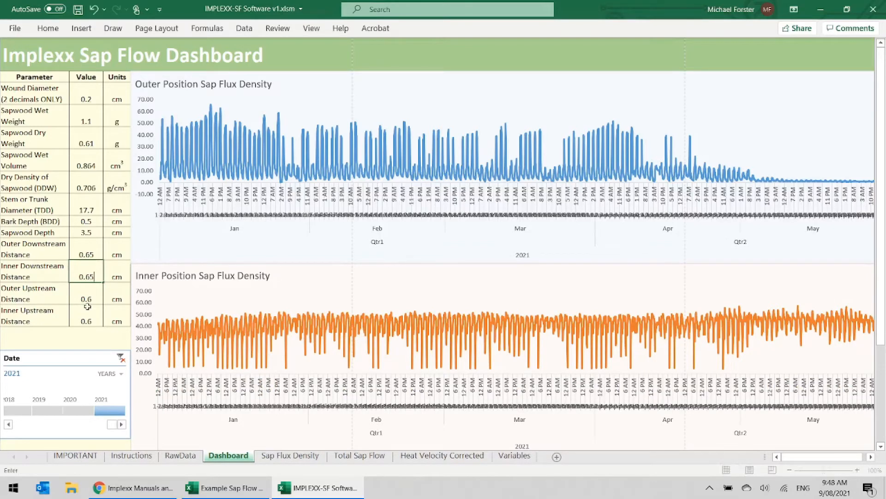
key("Return")
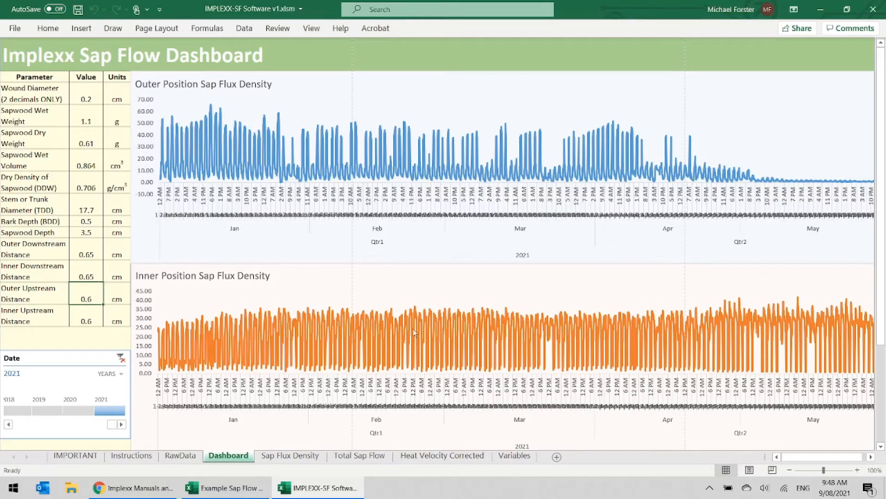
- Switch the Date timeline to months and filter the sap flux density charts to January 2021
left_click(113, 374)
left_click(121, 423)
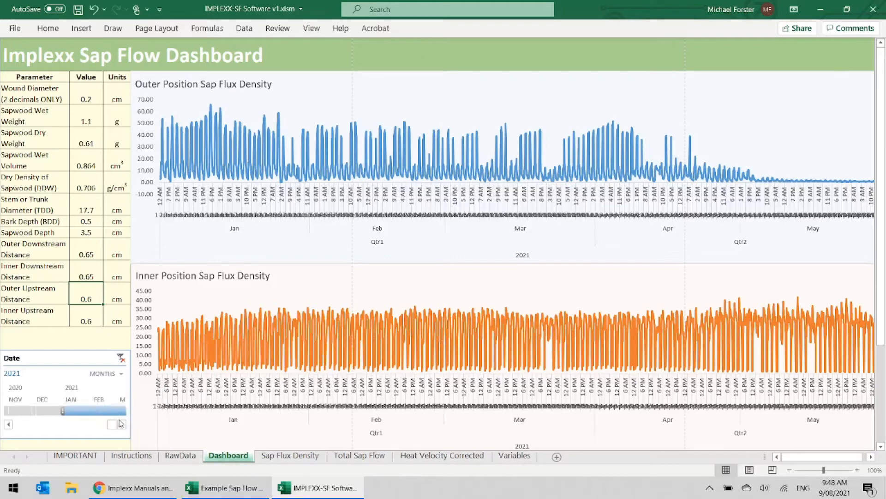
left_click(83, 411)
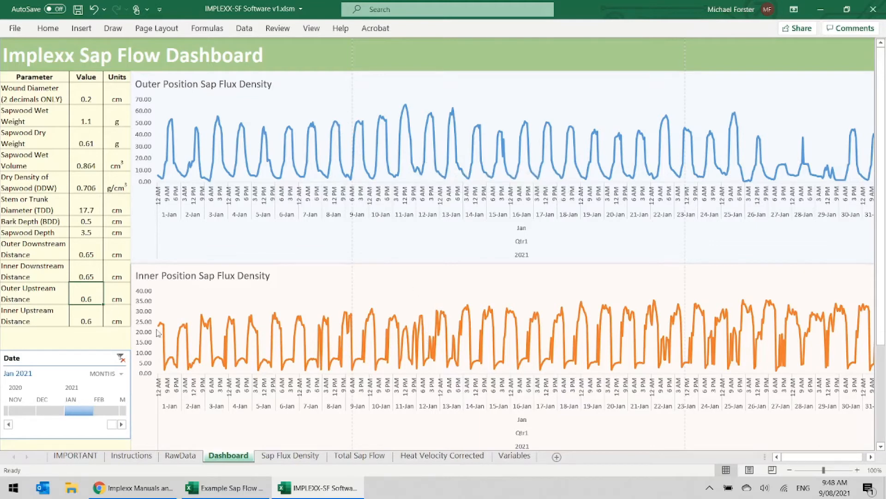
- Set the Inner Downstream Distance to 0.6 cm in the parameter table
left_click(94, 274)
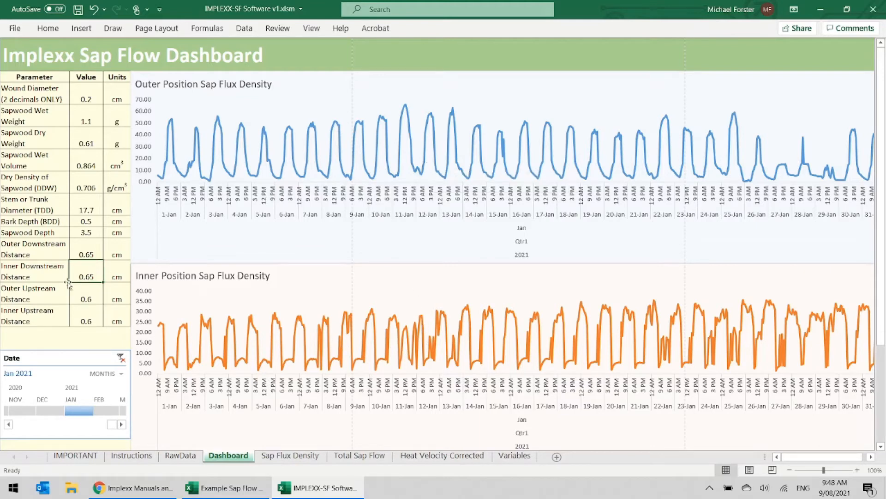
type("0.6")
key("Return")
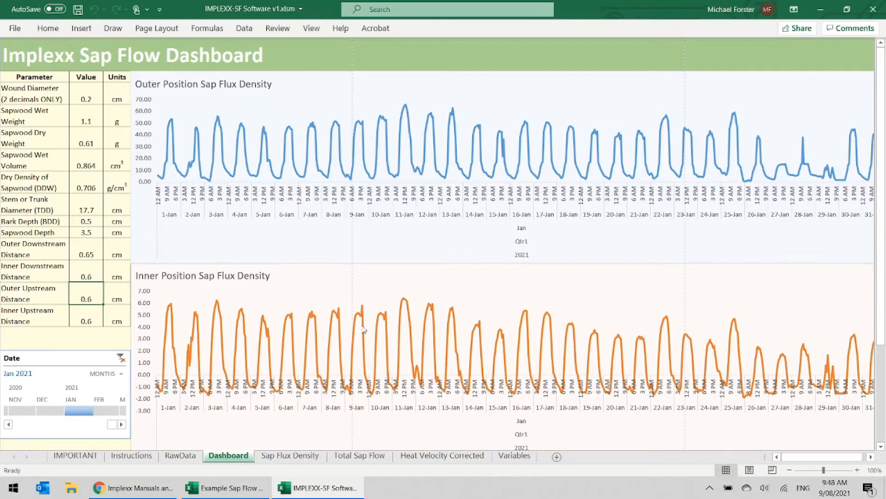
- Switch the Date timeline to quarters and filter the sap flux density charts to Q3 2020
mouse_move(356, 329)
left_click(115, 375)
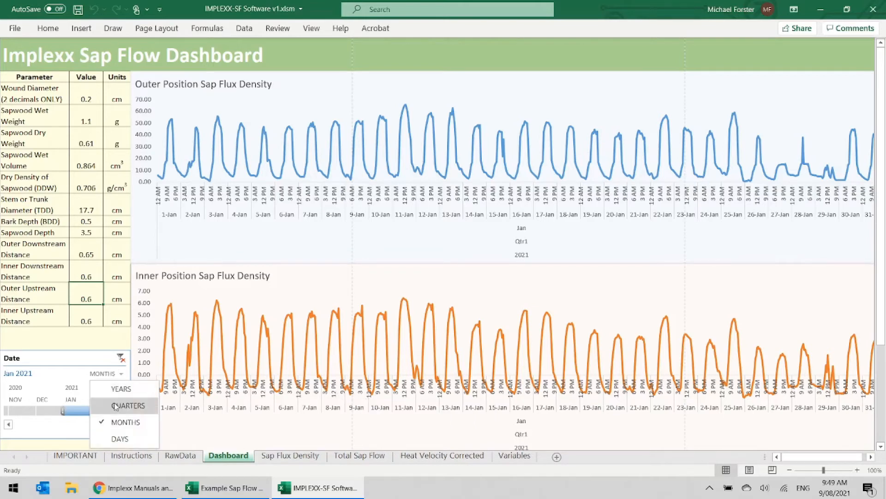
left_click(119, 404)
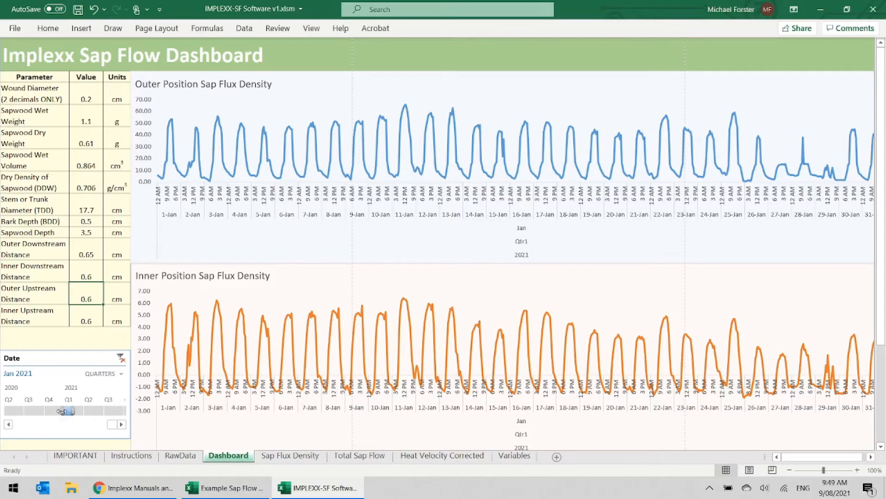
left_click_drag(62, 411, 51, 410)
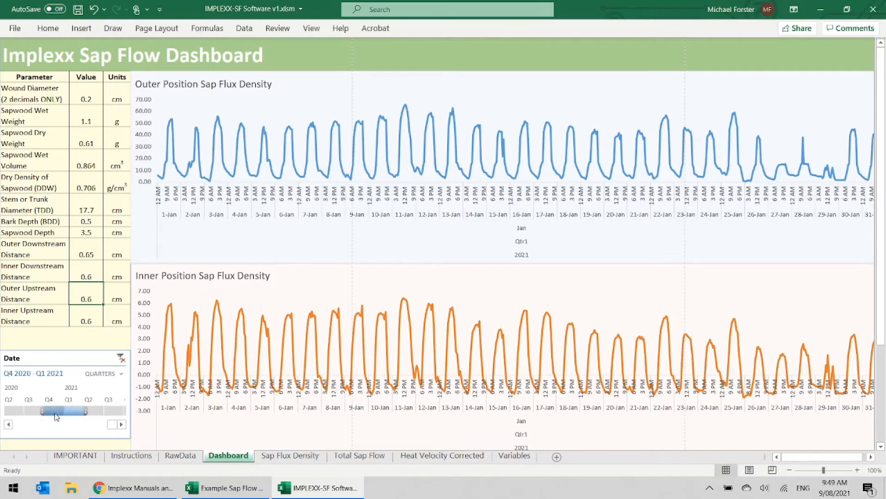
left_click(51, 411)
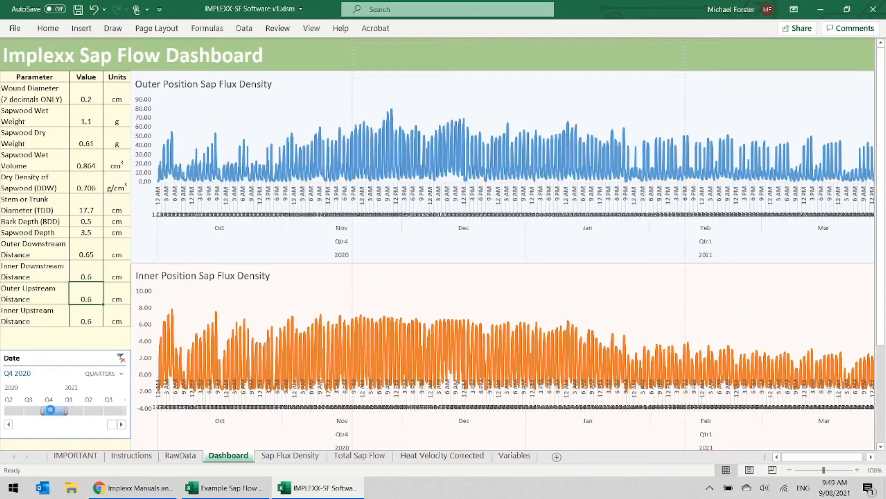
left_click(31, 412)
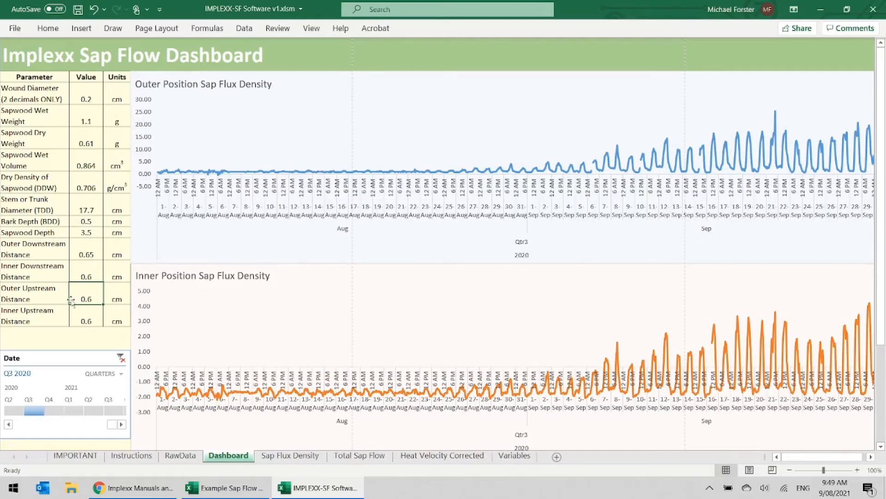
- Try 0.65 cm for the Outer Upstream Distance and settle on 0.625 cm
type("0.65")
key("Return")
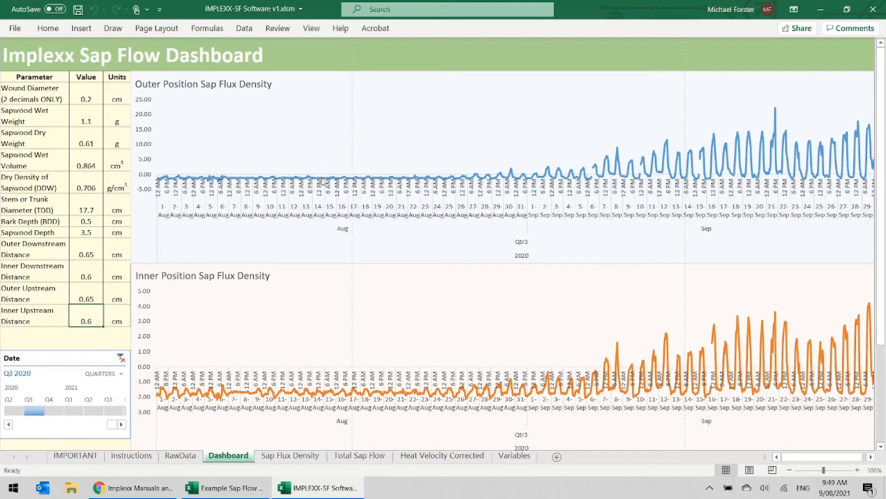
left_click(87, 292)
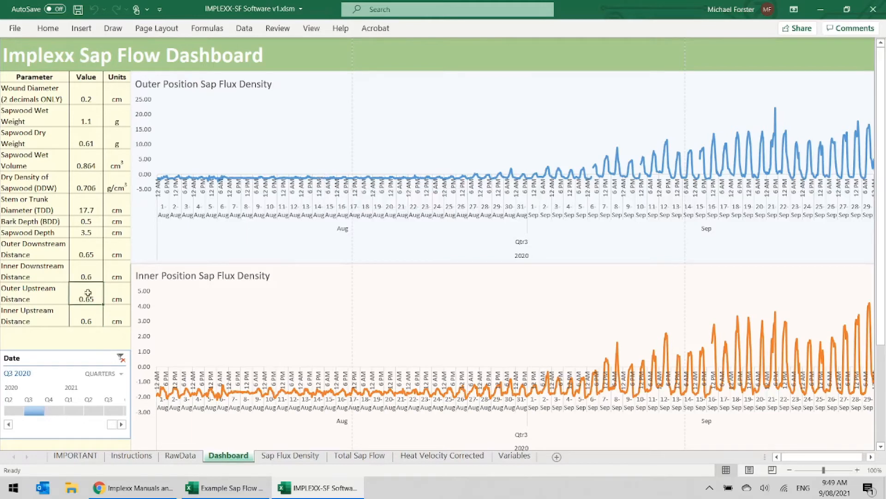
type("0.625")
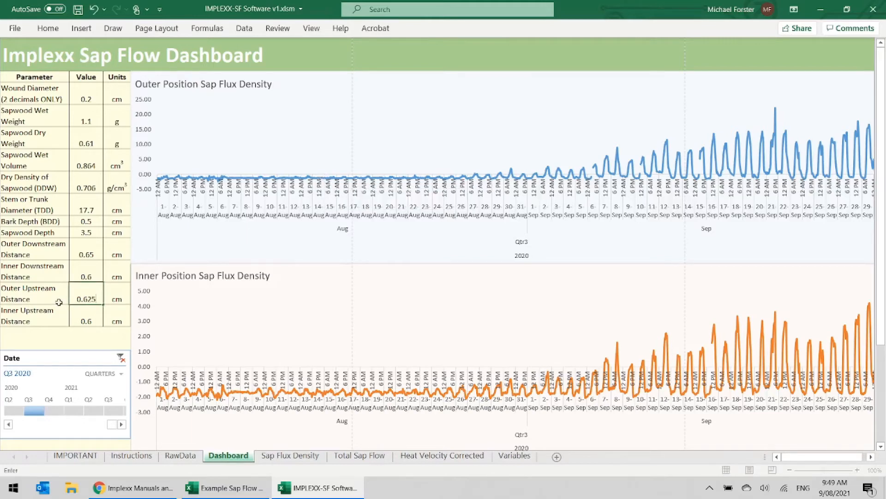
key("Return")
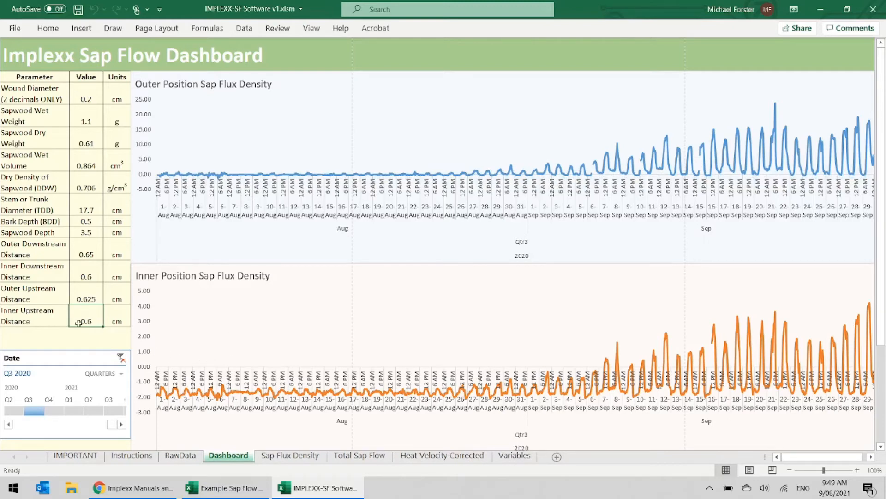
- Try 0.65 cm and 0.55 cm for the Inner Upstream Distance and settle on 0.56 cm
type("0.65")
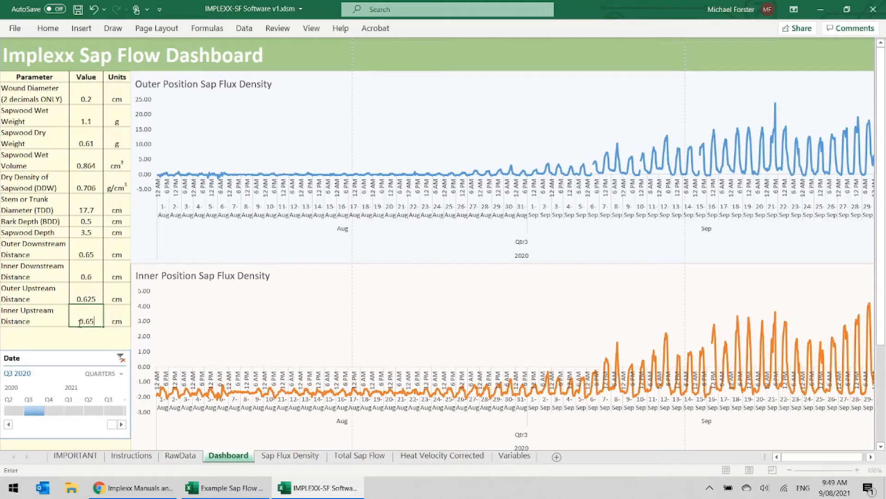
key("Return")
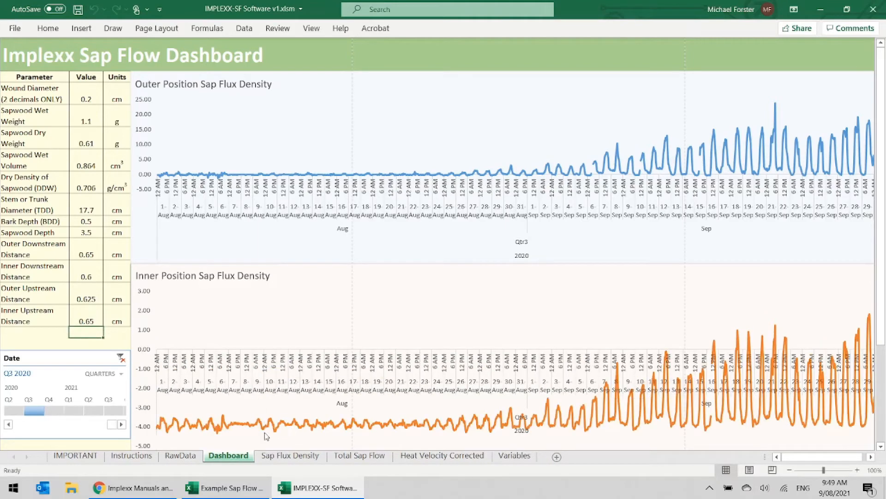
left_click(88, 318)
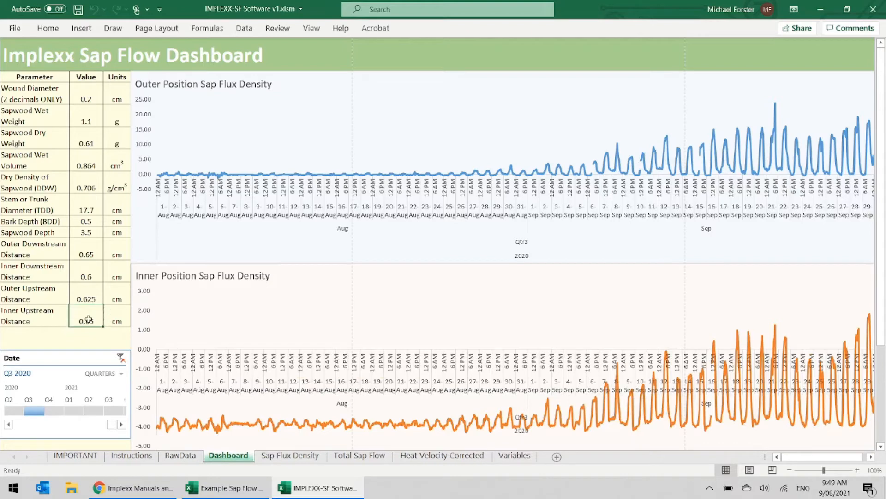
type("0.55")
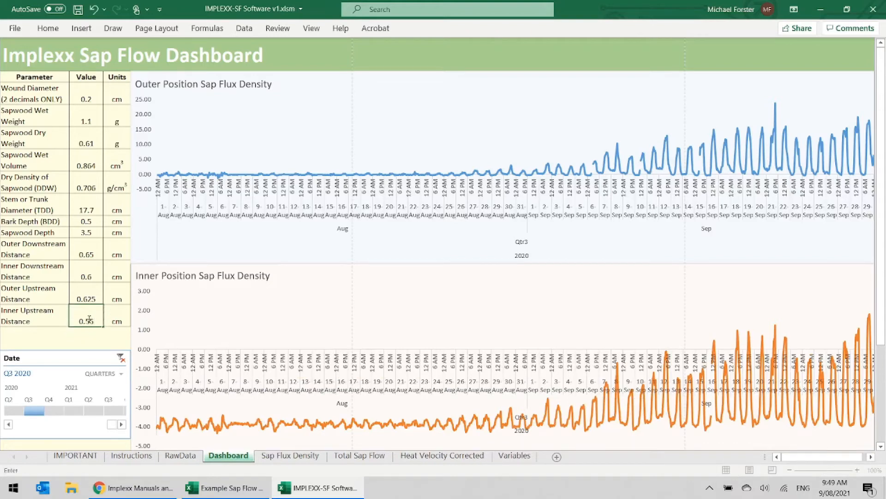
key("Return")
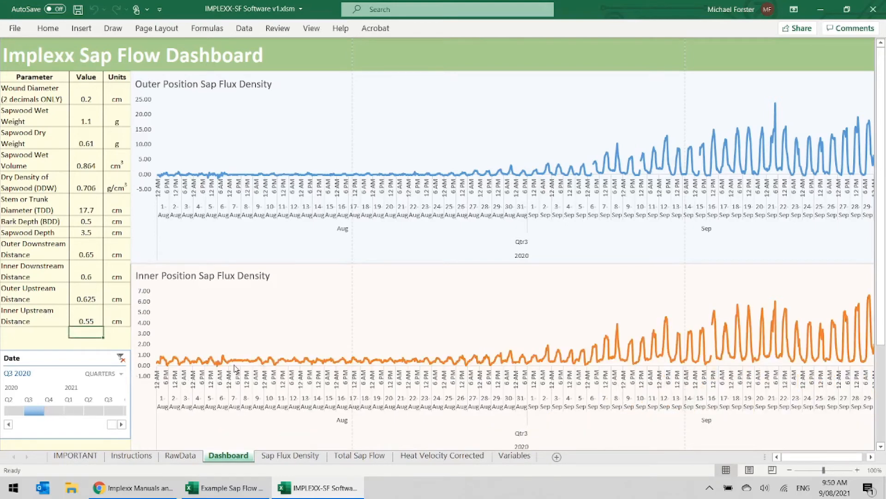
left_click(85, 318)
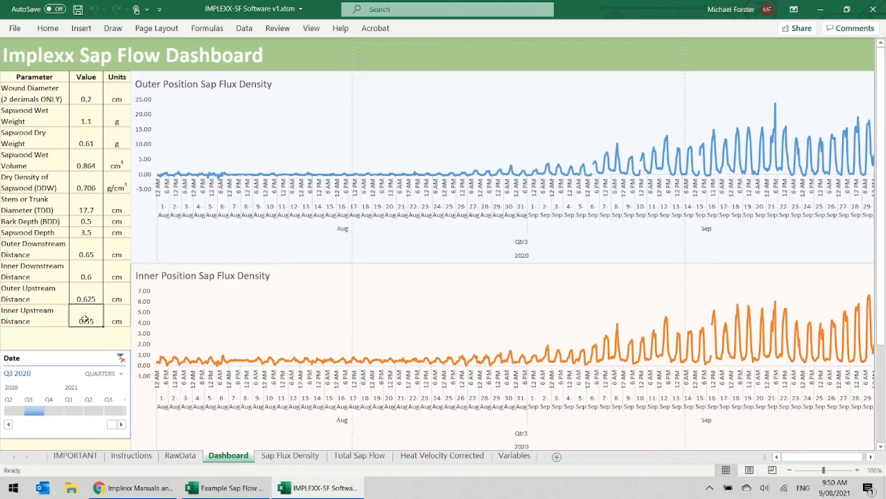
type("0.56")
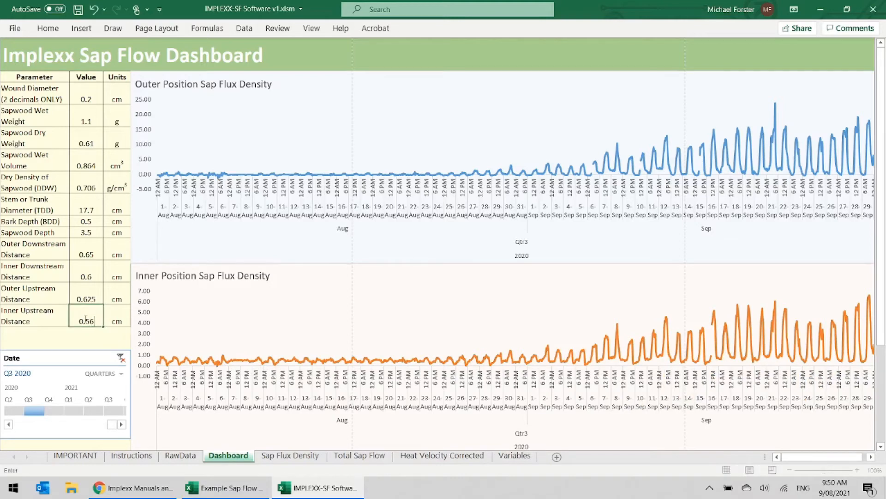
key("Return")
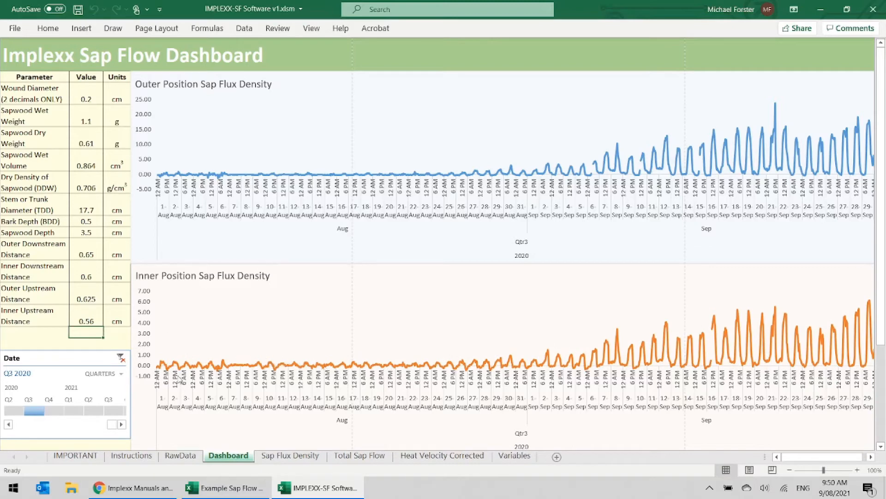
- Switch the Date timeline to years and filter the sap flux density charts to 2020 and finally to 2021
left_click(102, 373)
left_click(116, 388)
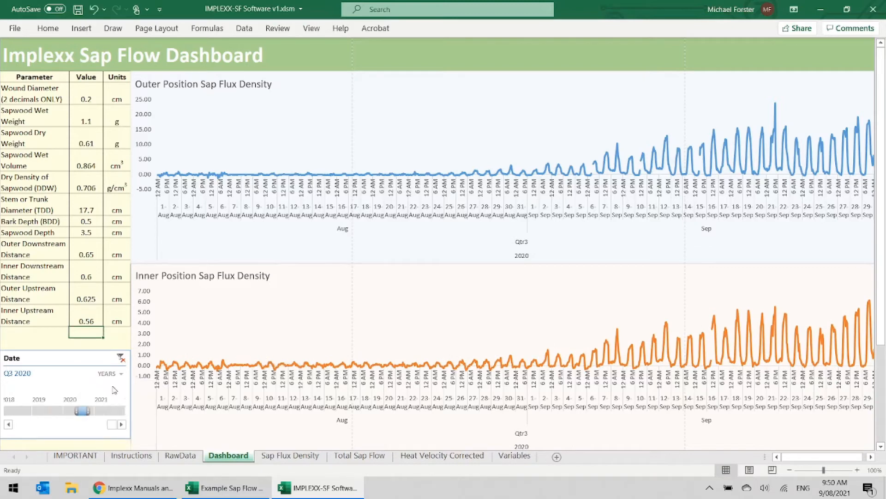
left_click(76, 410)
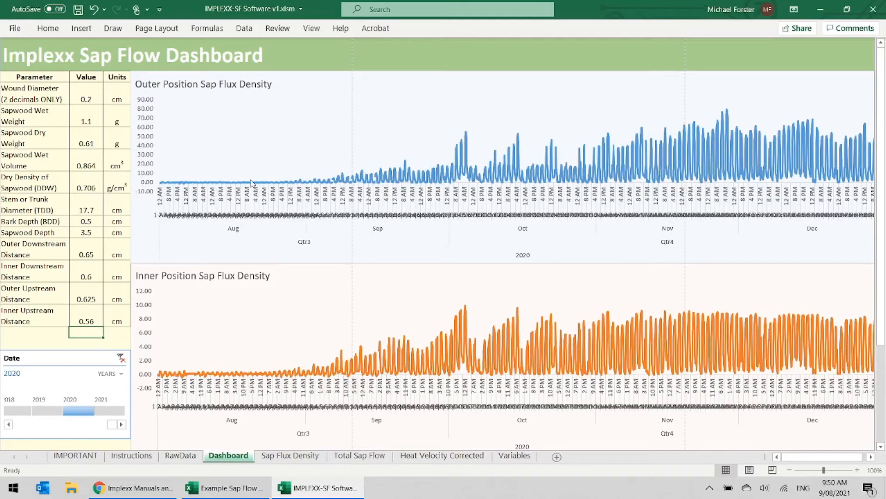
left_click(103, 412)
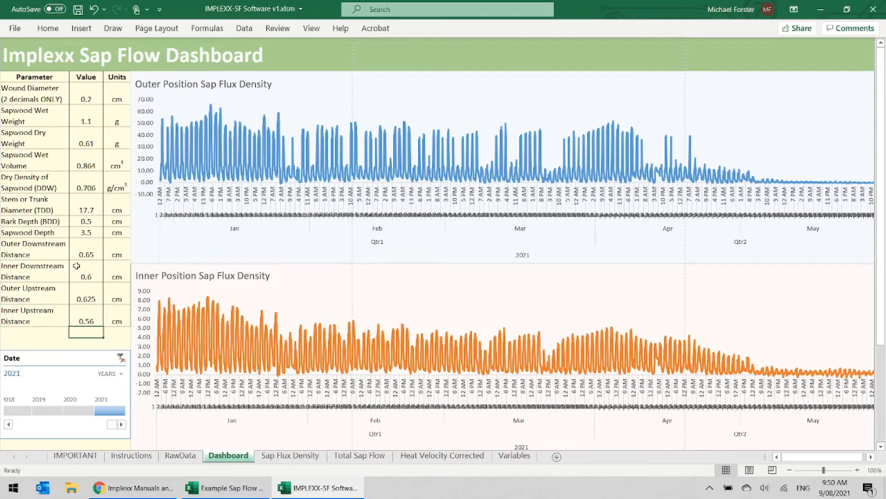
- Switch the Total Sap Flow chart's Date/Time timeline to years and filter it to 2020 - 2021
scroll(76, 265, "down", 6)
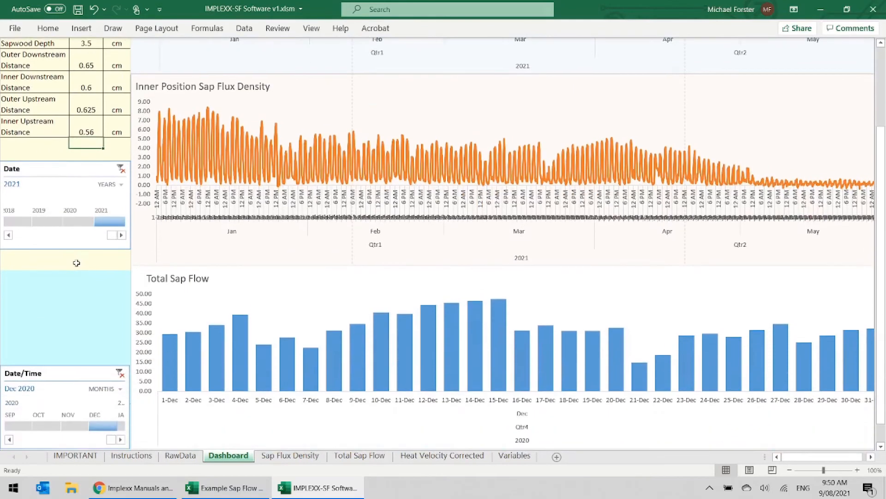
scroll(76, 262, "down", 2)
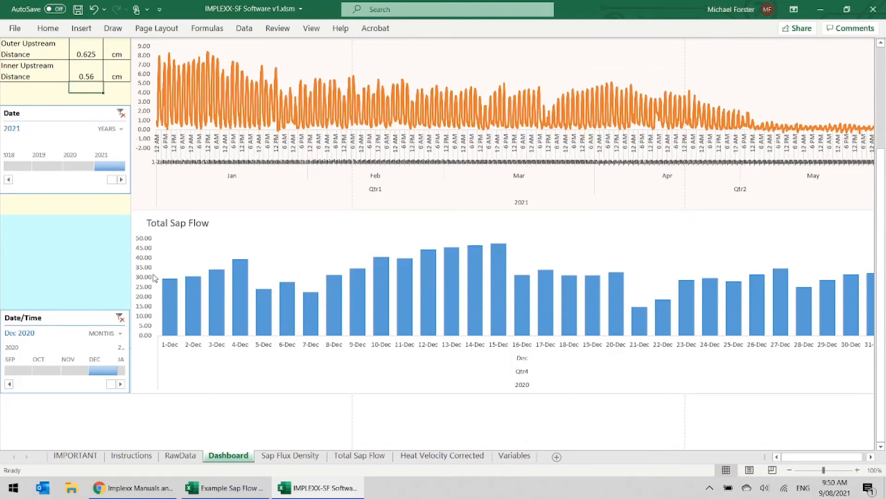
left_click(110, 335)
left_click(113, 349)
left_click(82, 370)
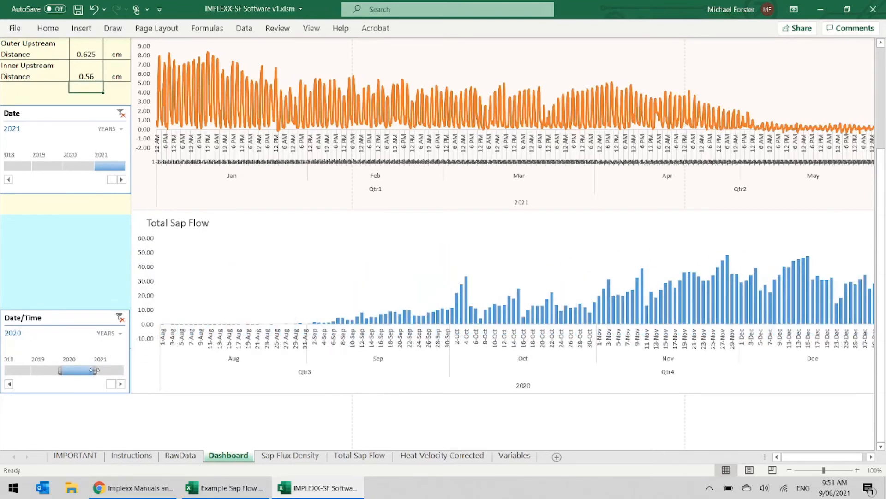
left_click_drag(94, 370, 113, 366)
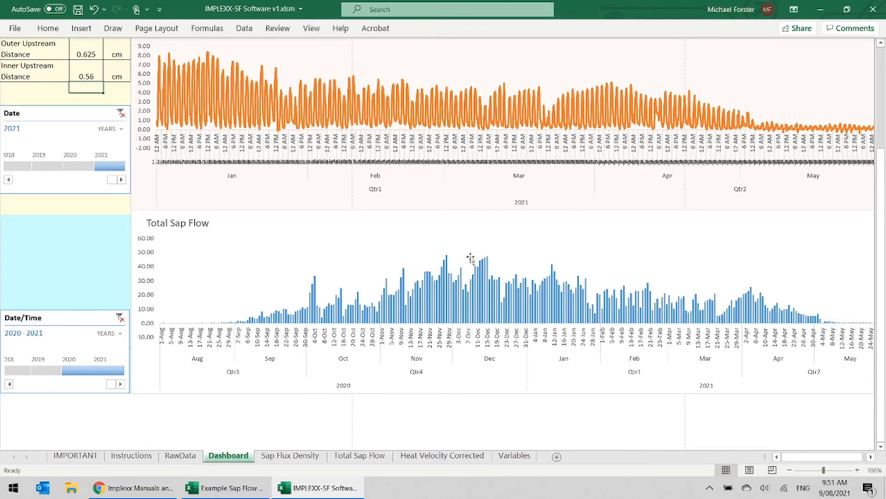
- Look over the Total Sap Flow bars and open the Sap Flux Density sheet to view its hourly data
mouse_move(486, 263)
mouse_move(484, 278)
scroll(521, 268, "up", 3)
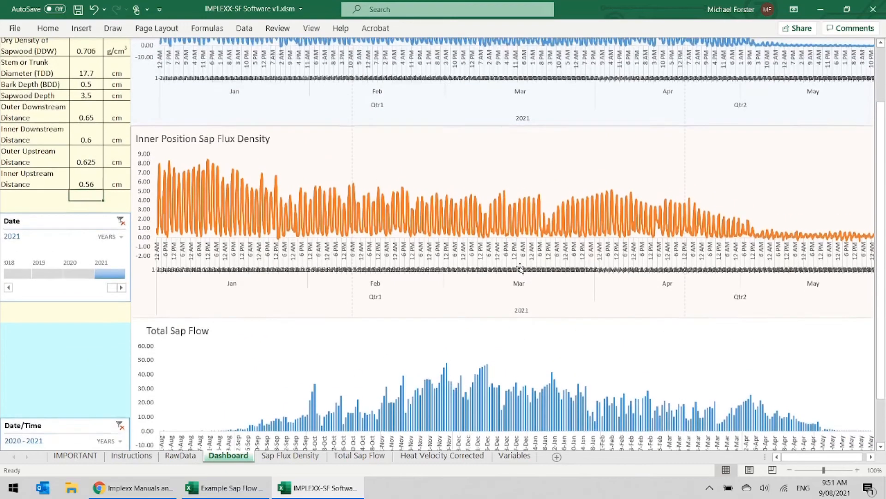
scroll(521, 268, "up", 3)
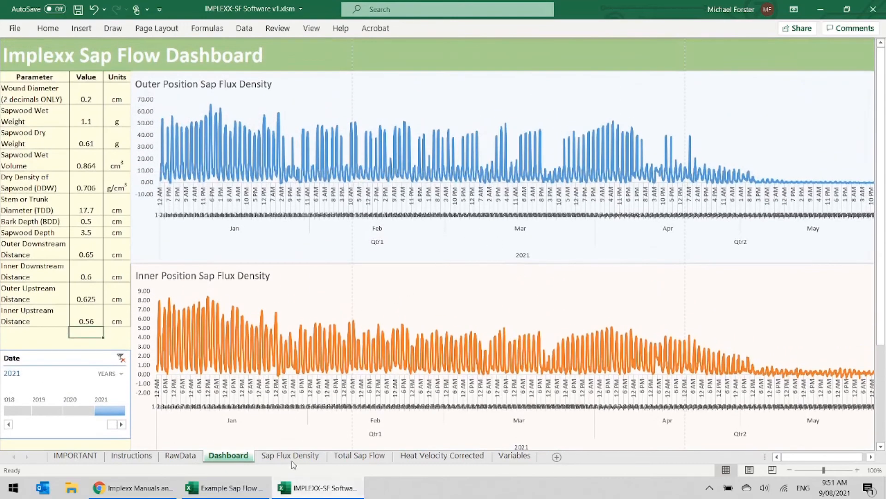
left_click(292, 457)
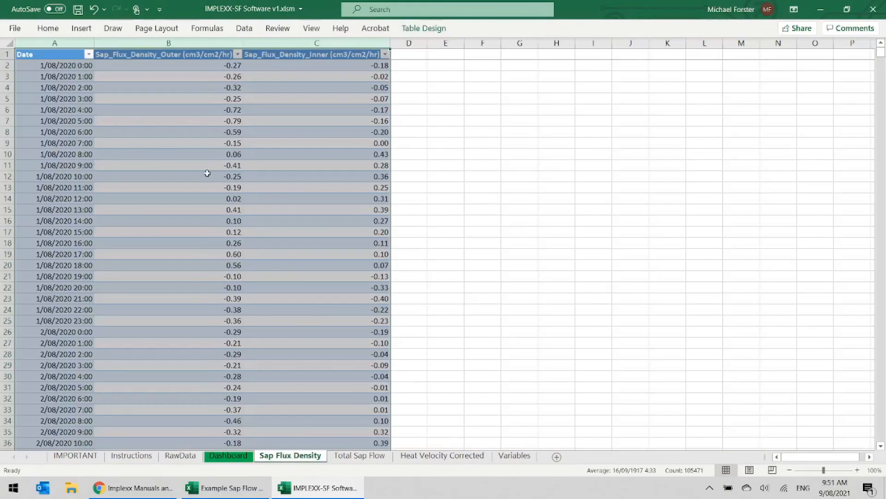
- Copy the Date, outer and inner sap flux density columns (A to C) of the Sap Flux Density sheet
left_click(194, 66)
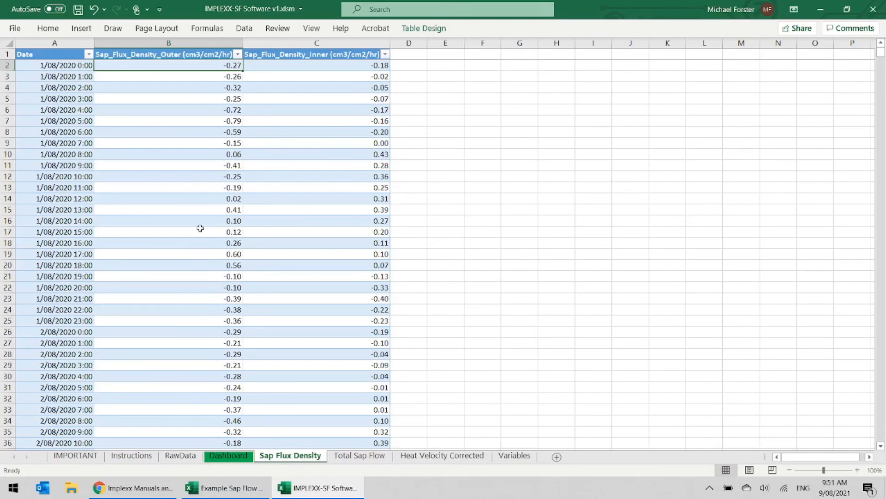
left_click_drag(70, 44, 257, 38)
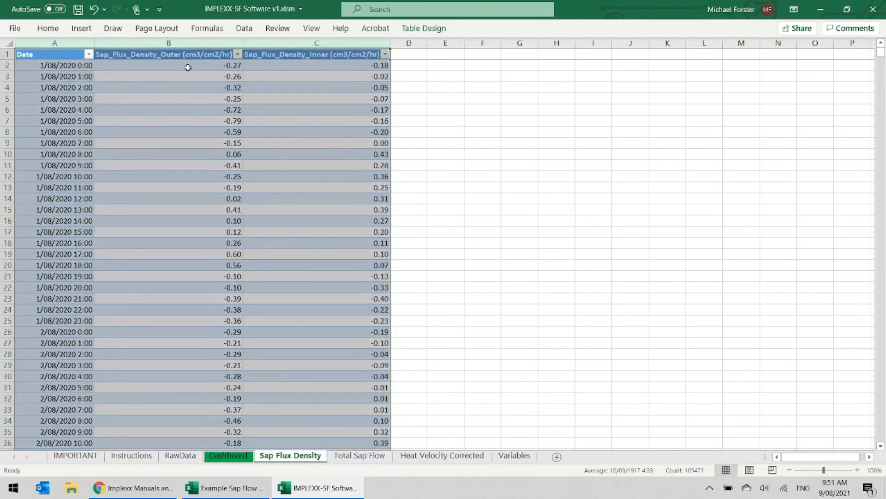
key("ctrl+c")
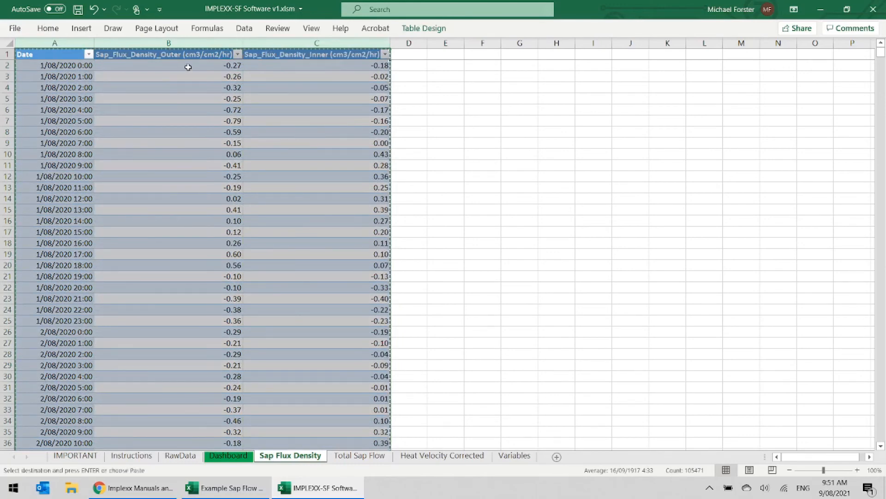
- Try a plain paste of the copied sap flux density columns into a new blank workbook and discard that workbook
key("ctrl+n")
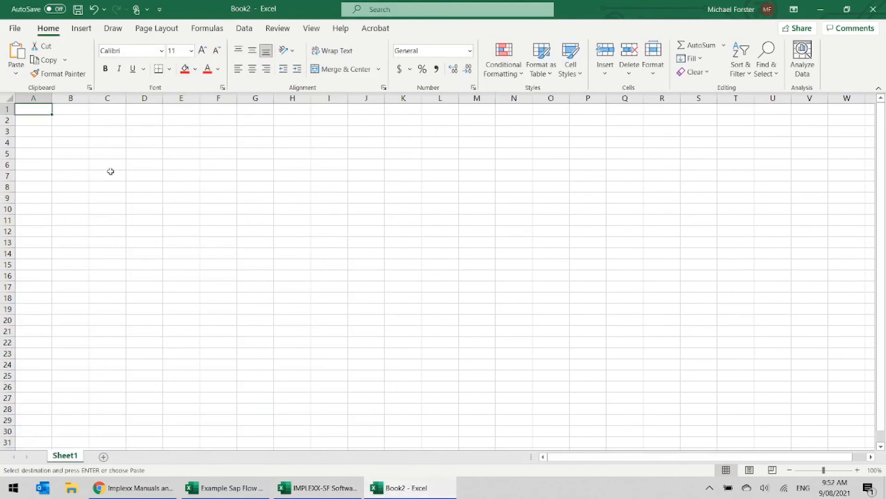
key("ctrl+v")
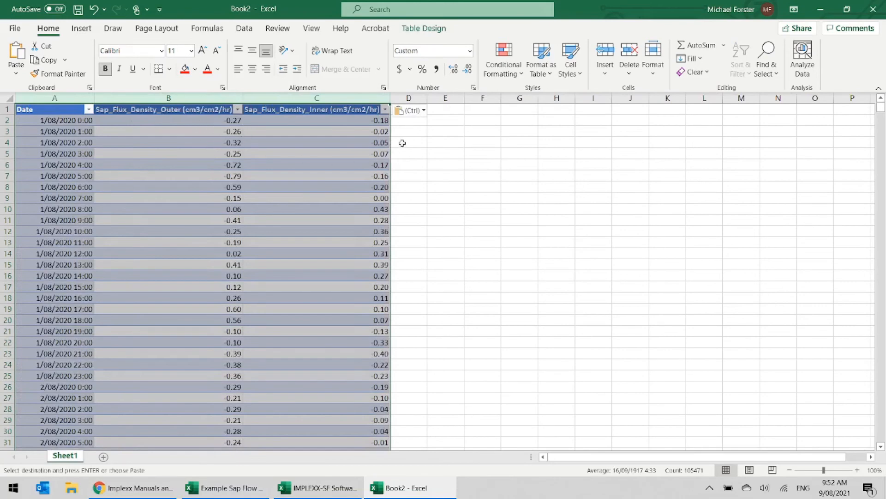
left_click(359, 121)
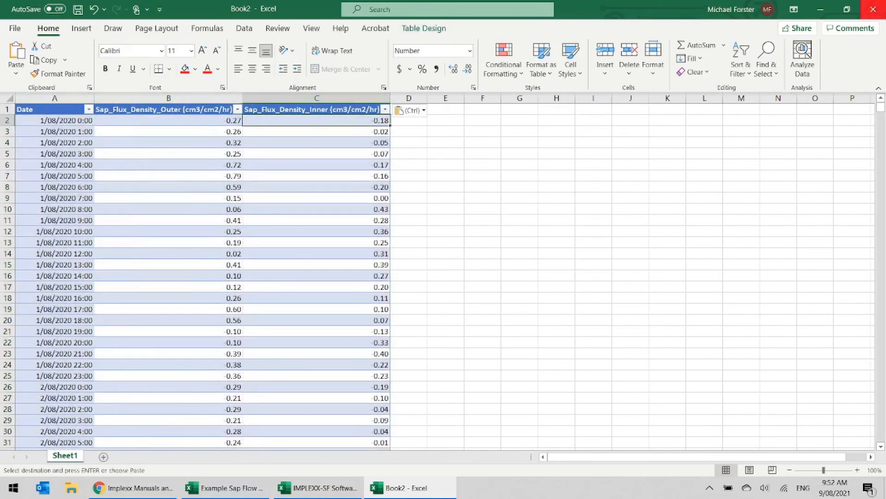
left_click(873, 9)
left_click(491, 307)
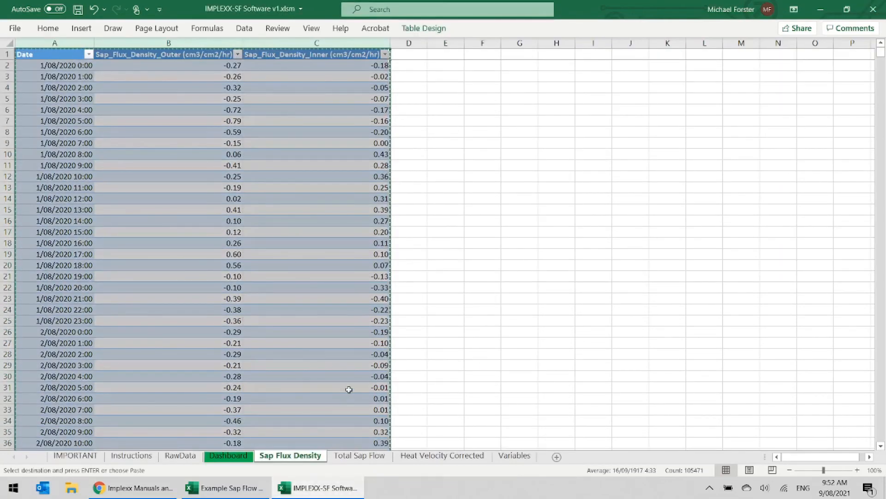
- Paste the copied sap flux density columns into a new blank workbook as values and number formats only
key("ctrl+n")
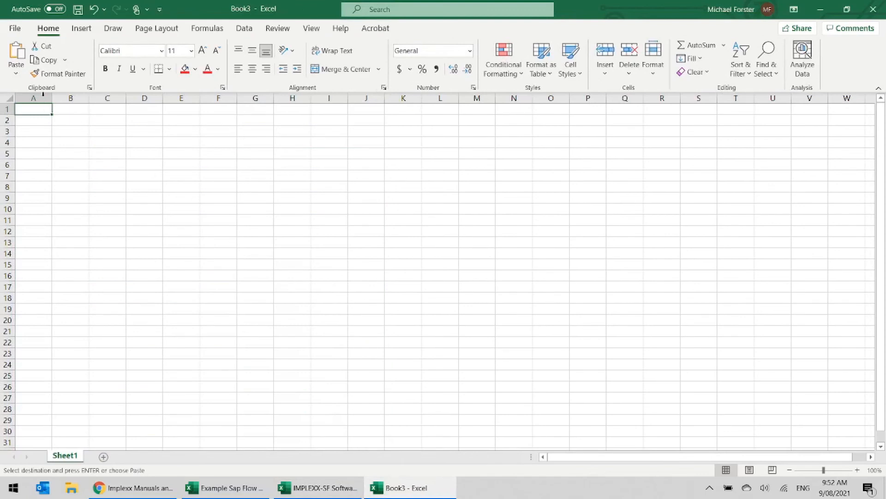
left_click(15, 70)
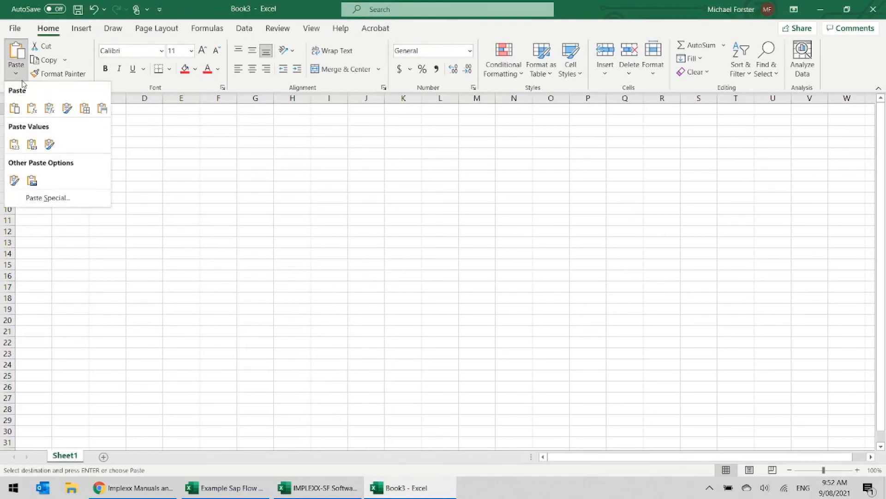
left_click(49, 199)
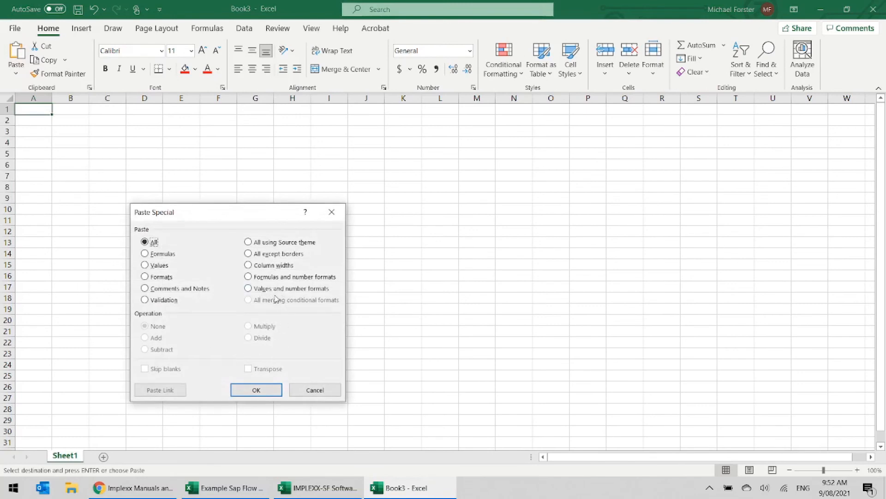
left_click(249, 289)
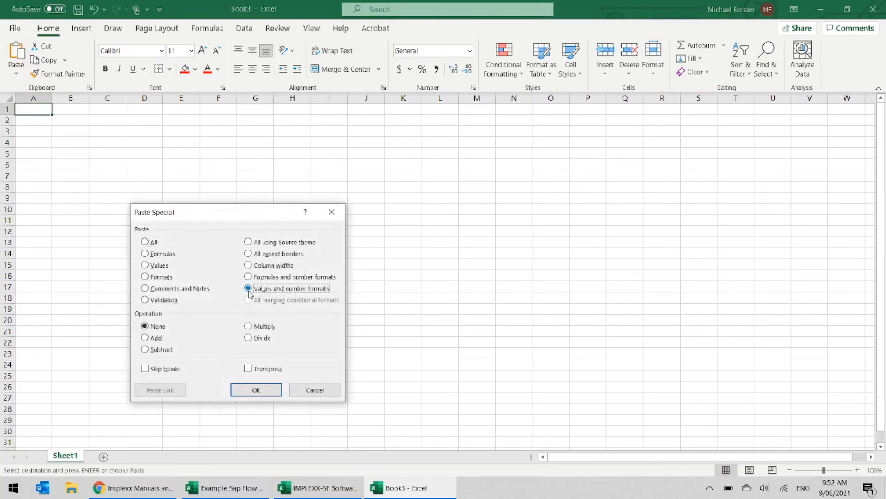
left_click(256, 391)
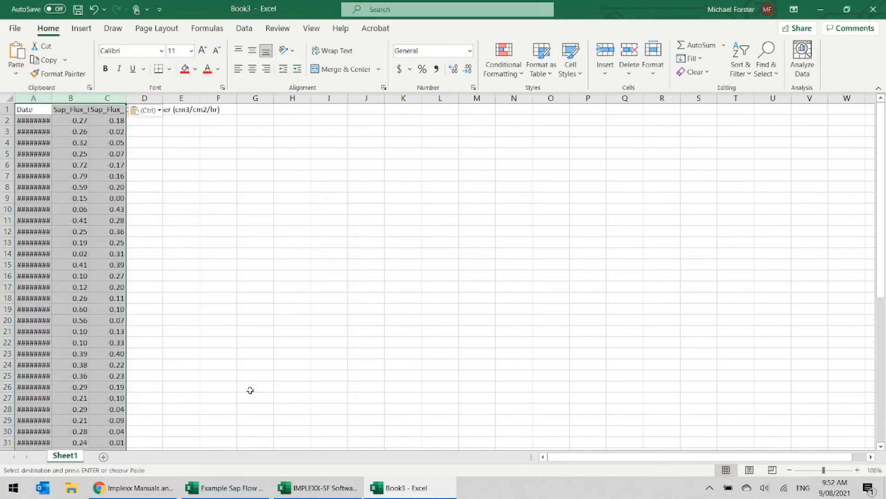
- Fit the column widths to their contents and check the pasted dates and the outer and inner flux density columns
double_click(51, 97)
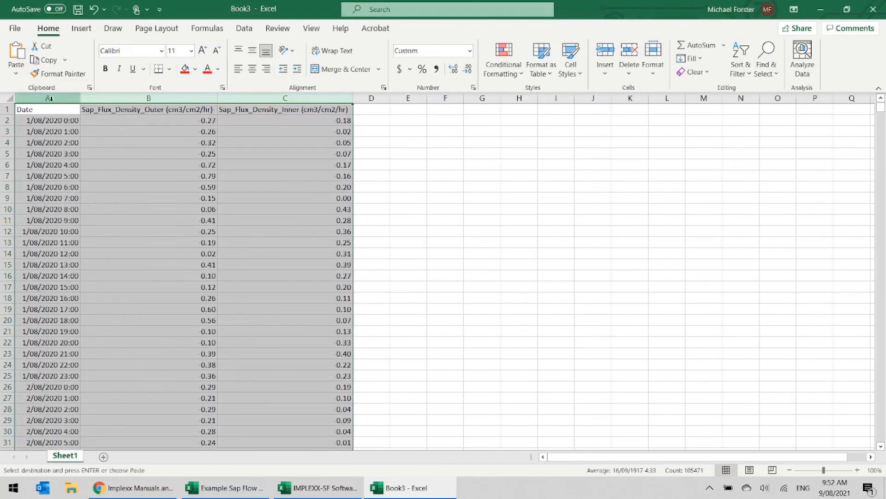
left_click(56, 129)
left_click_drag(55, 121, 51, 162)
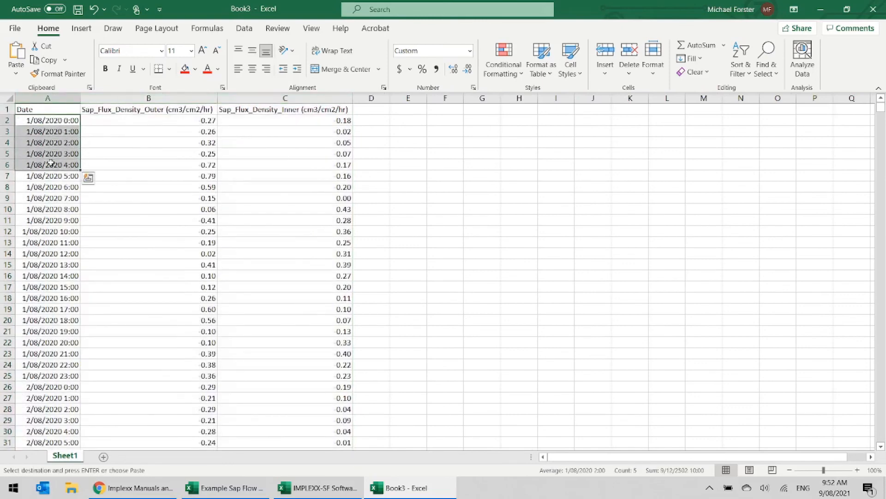
left_click(162, 120)
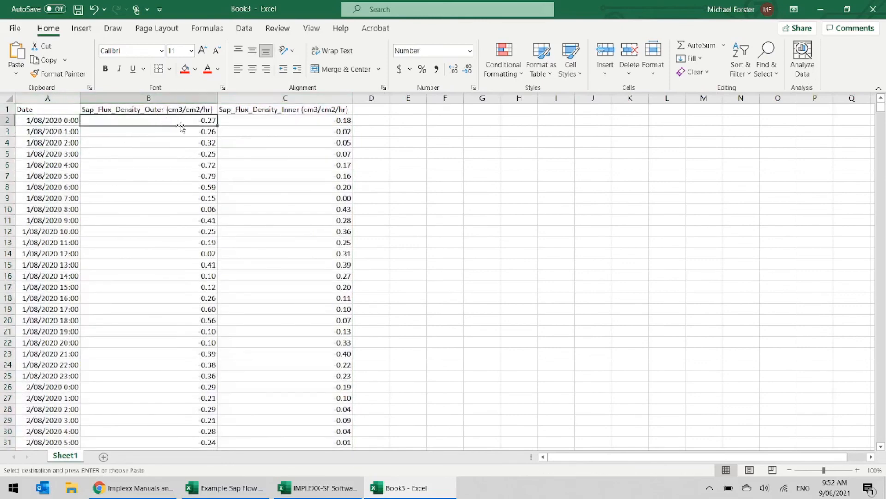
left_click(180, 111)
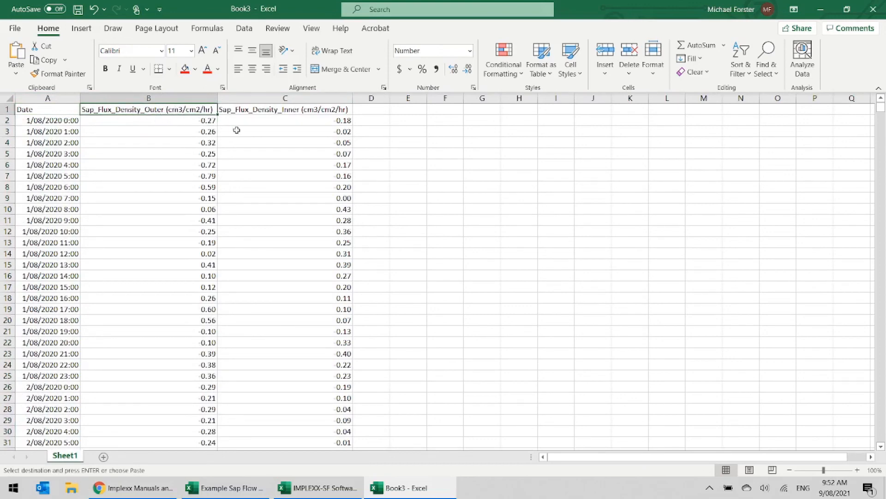
left_click(255, 110)
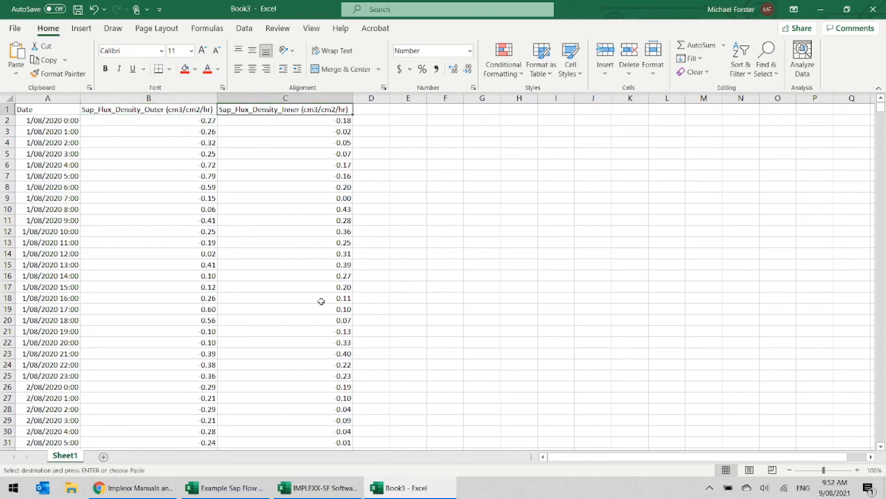
- Switch back to the IMPLEXX-SF Software workbook and copy the Date/Time and Total Sap Flow columns of the Total Sap Flow sheet
left_click(318, 488)
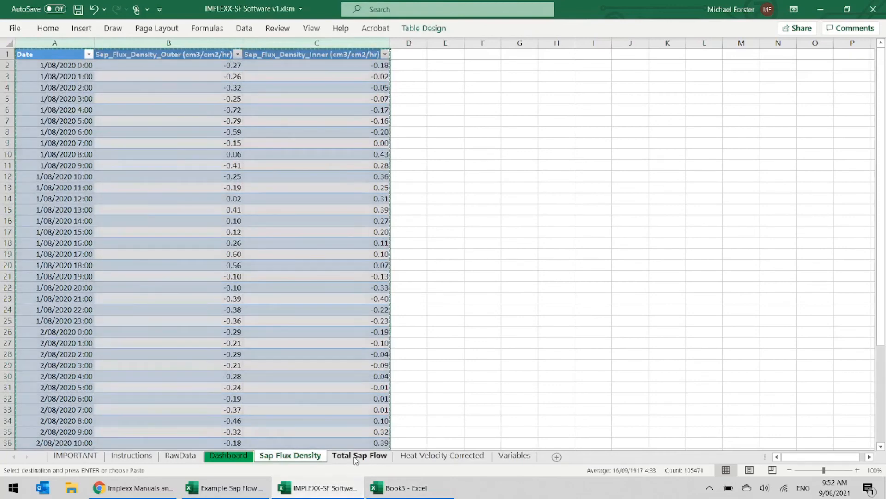
left_click(357, 455)
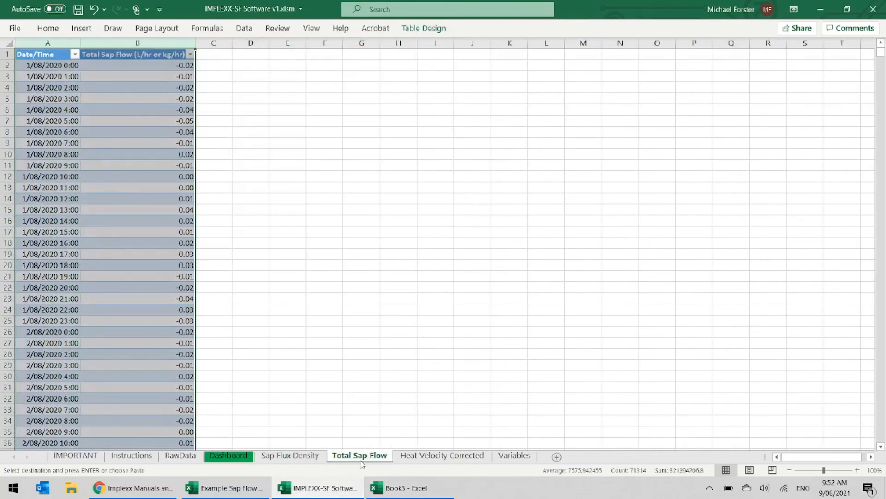
left_click_drag(69, 42, 111, 42)
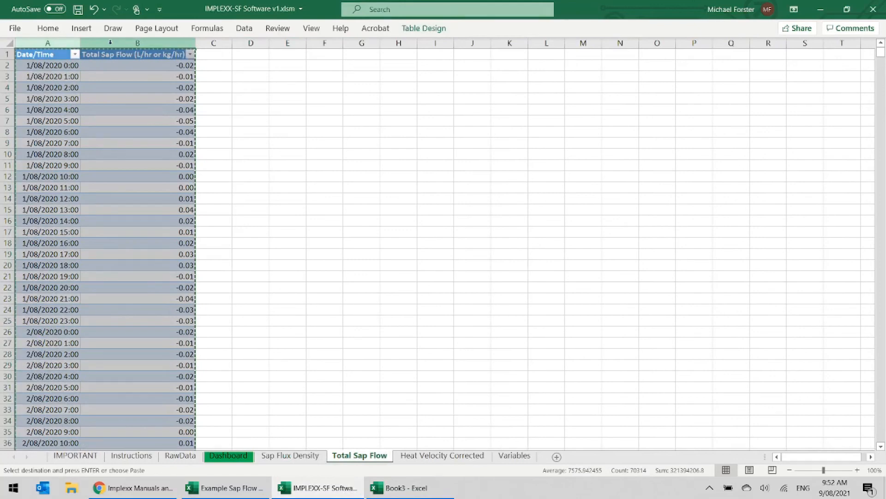
- Add a second sheet to the new workbook and paste the total sap flow columns as values and number formats
left_click(410, 488)
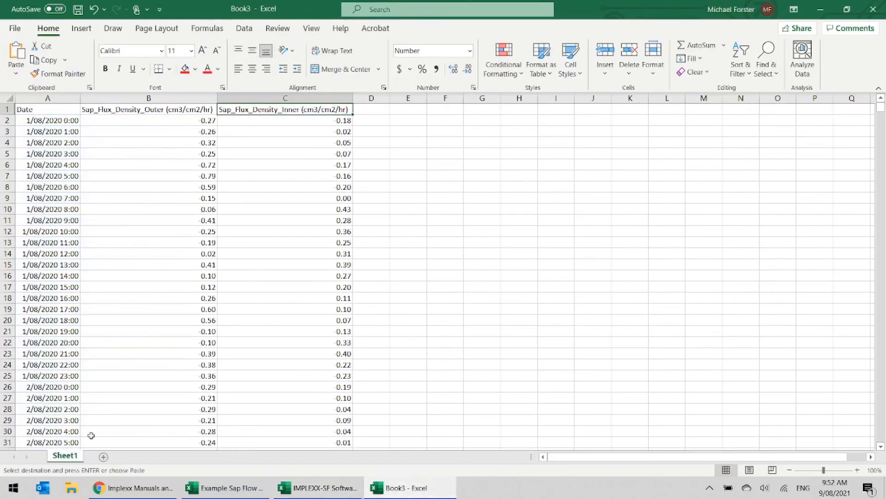
left_click(103, 457)
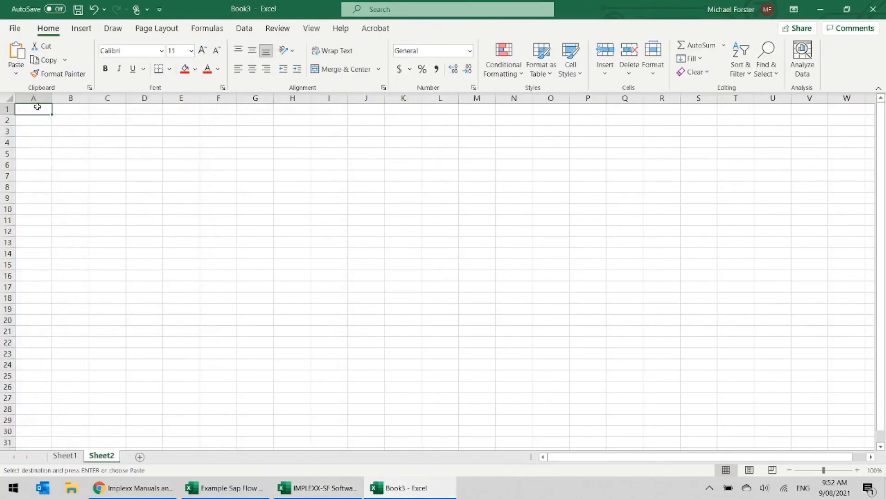
left_click(16, 73)
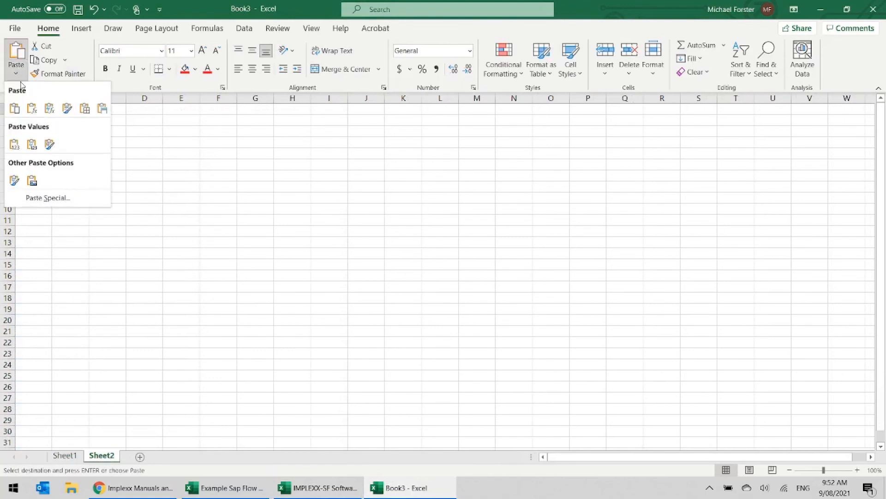
left_click(46, 199)
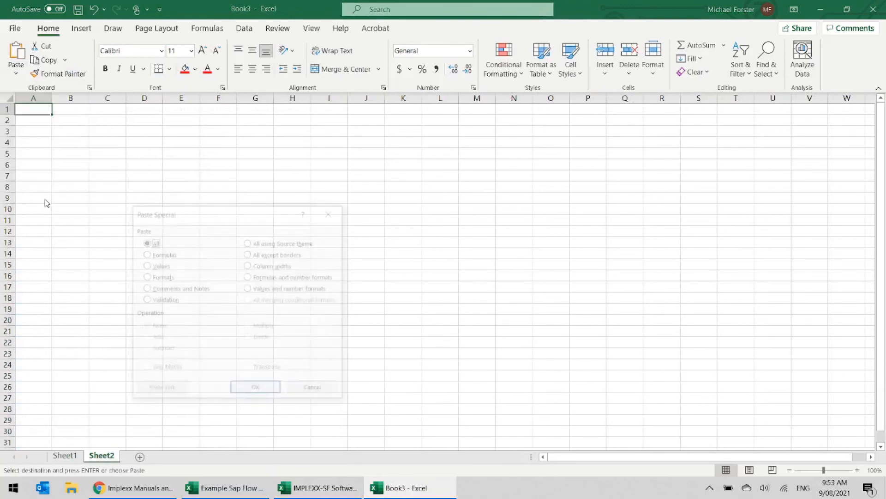
left_click(272, 290)
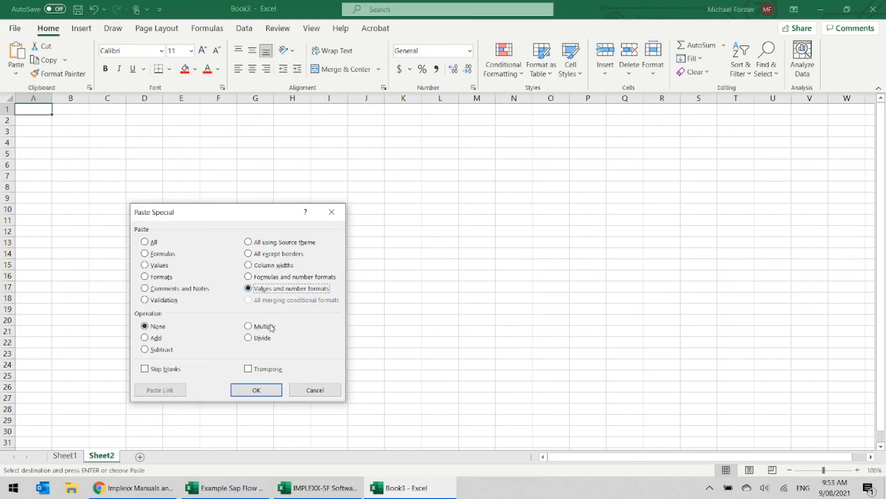
left_click(255, 390)
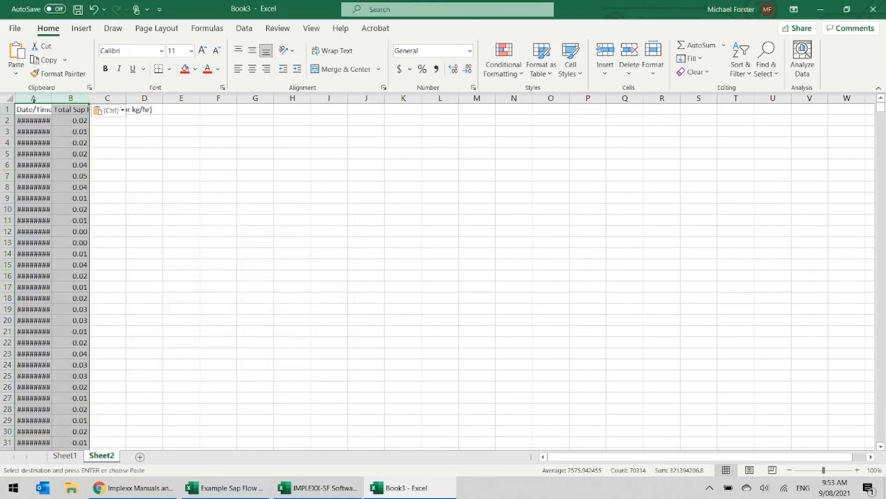
- Fit the second sheet's columns to their contents and review the pasted total sap flow data, finishing on Sheet1
double_click(54, 97)
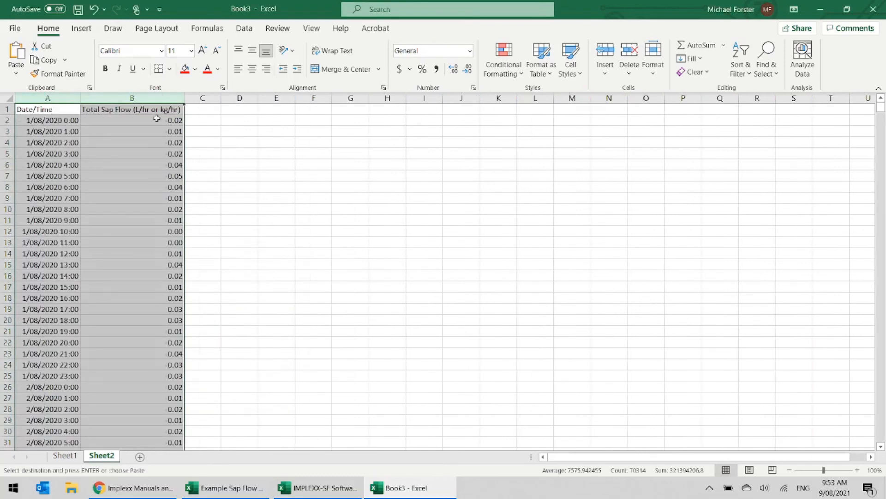
left_click_drag(74, 120, 69, 210)
left_click_drag(123, 121, 154, 239)
left_click(157, 218)
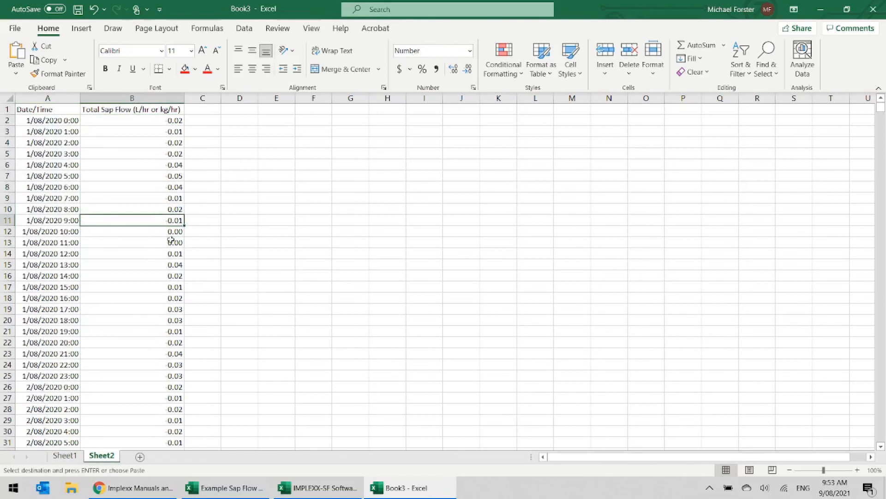
left_click(65, 456)
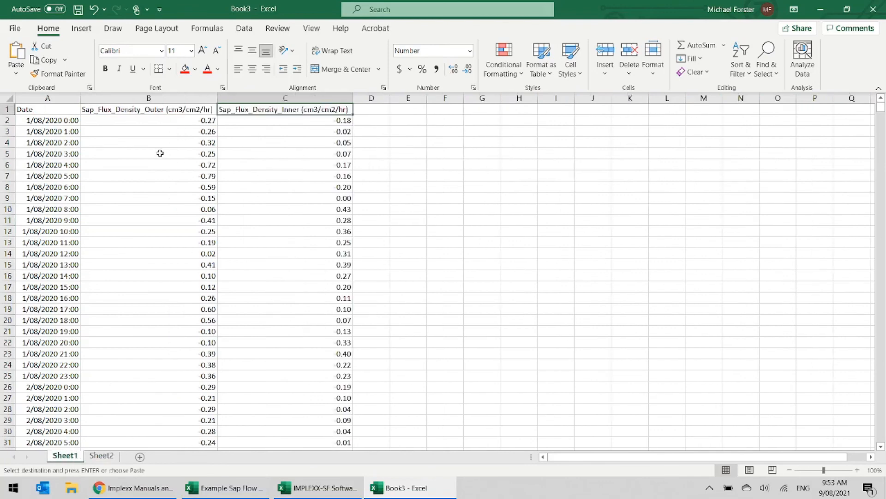